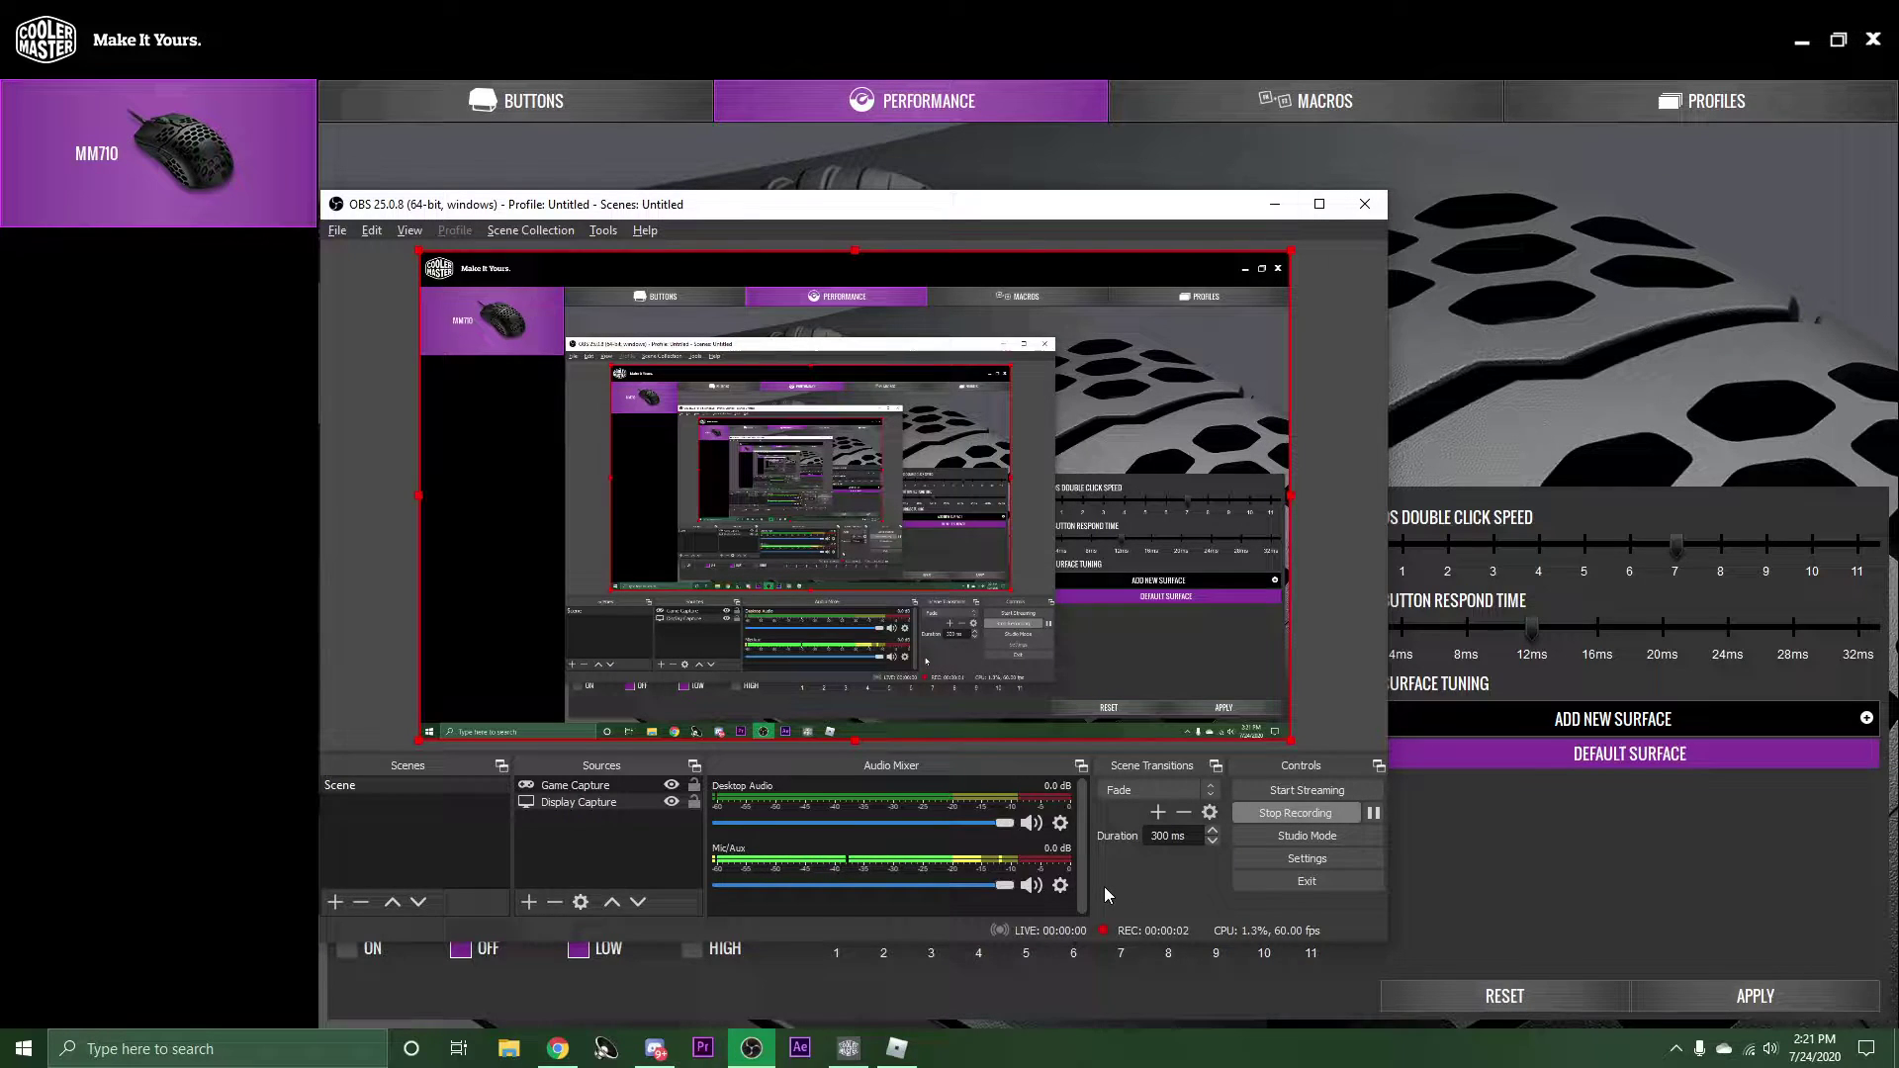
# - Bring MasterPlus to the front, showing the MM710 Performance tab
pyautogui.hotkey('alt', 'Tab')
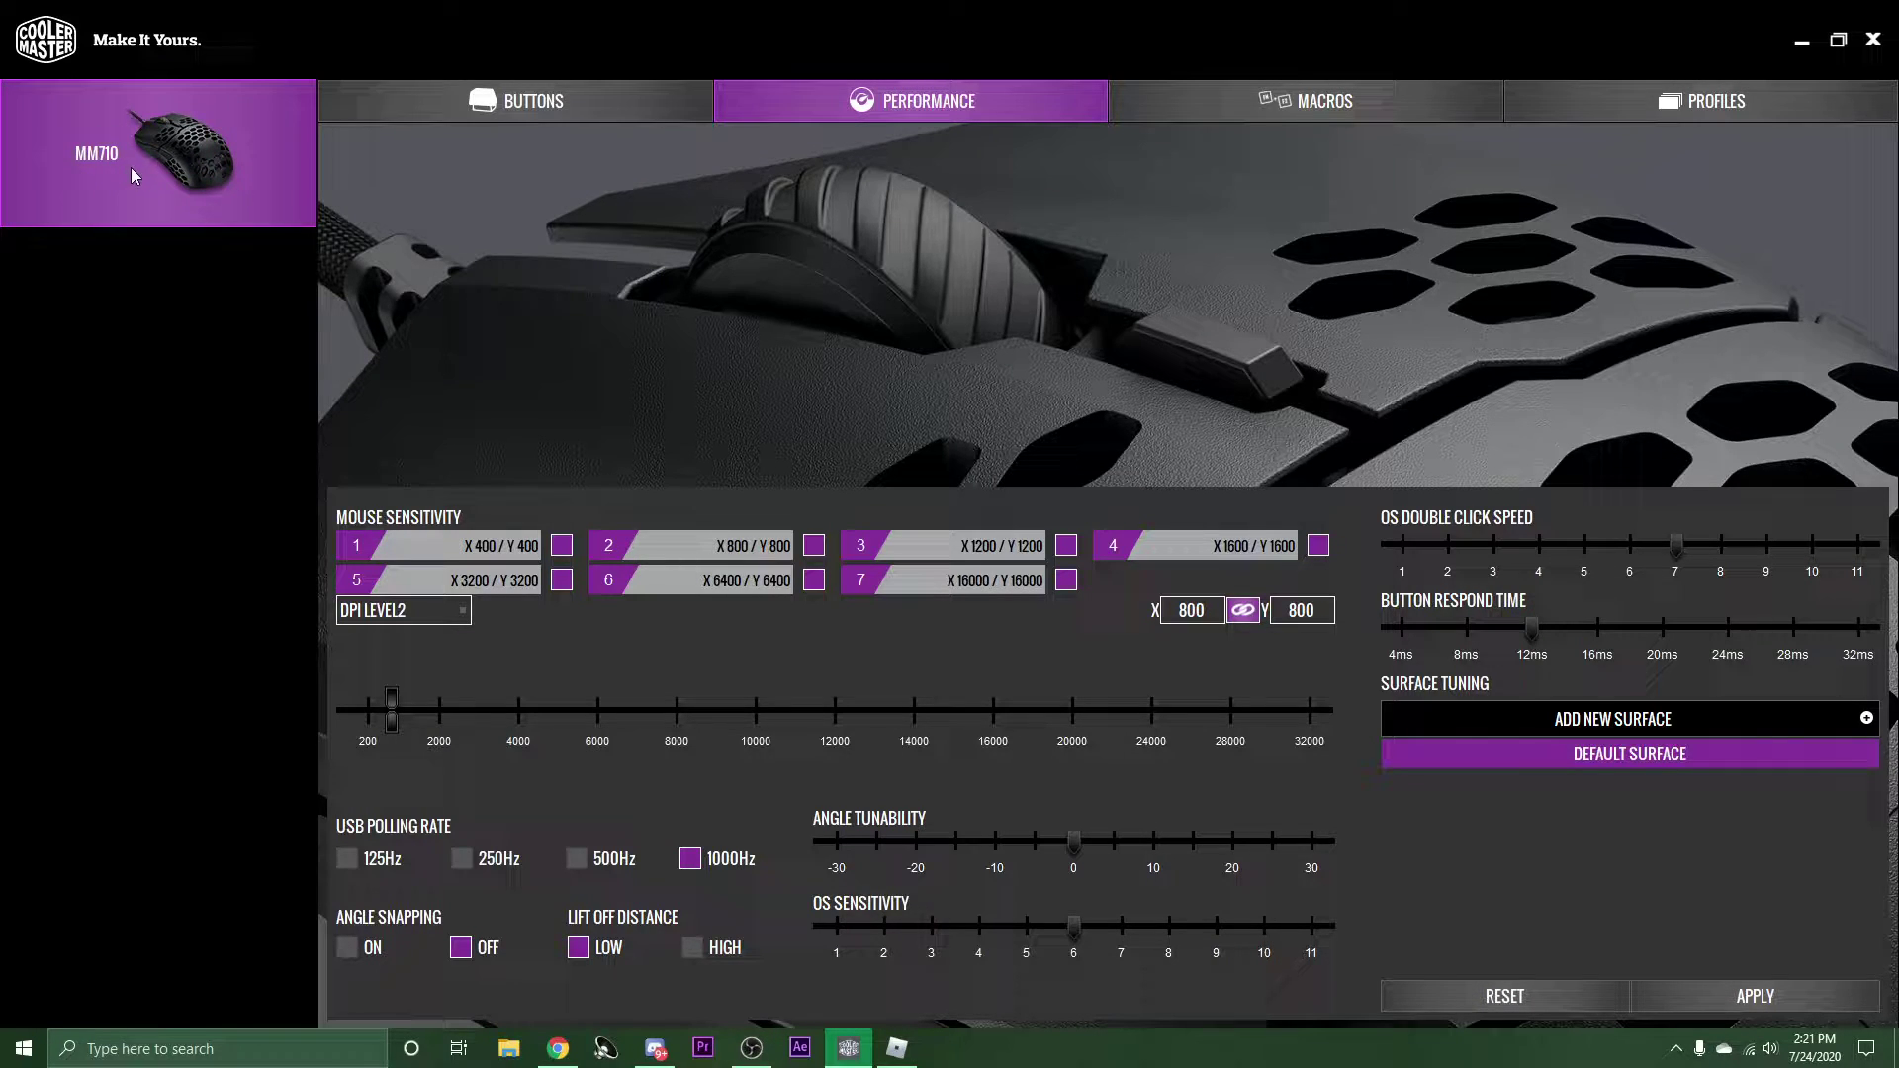
pyautogui.hotkey('alt', 'Tab')
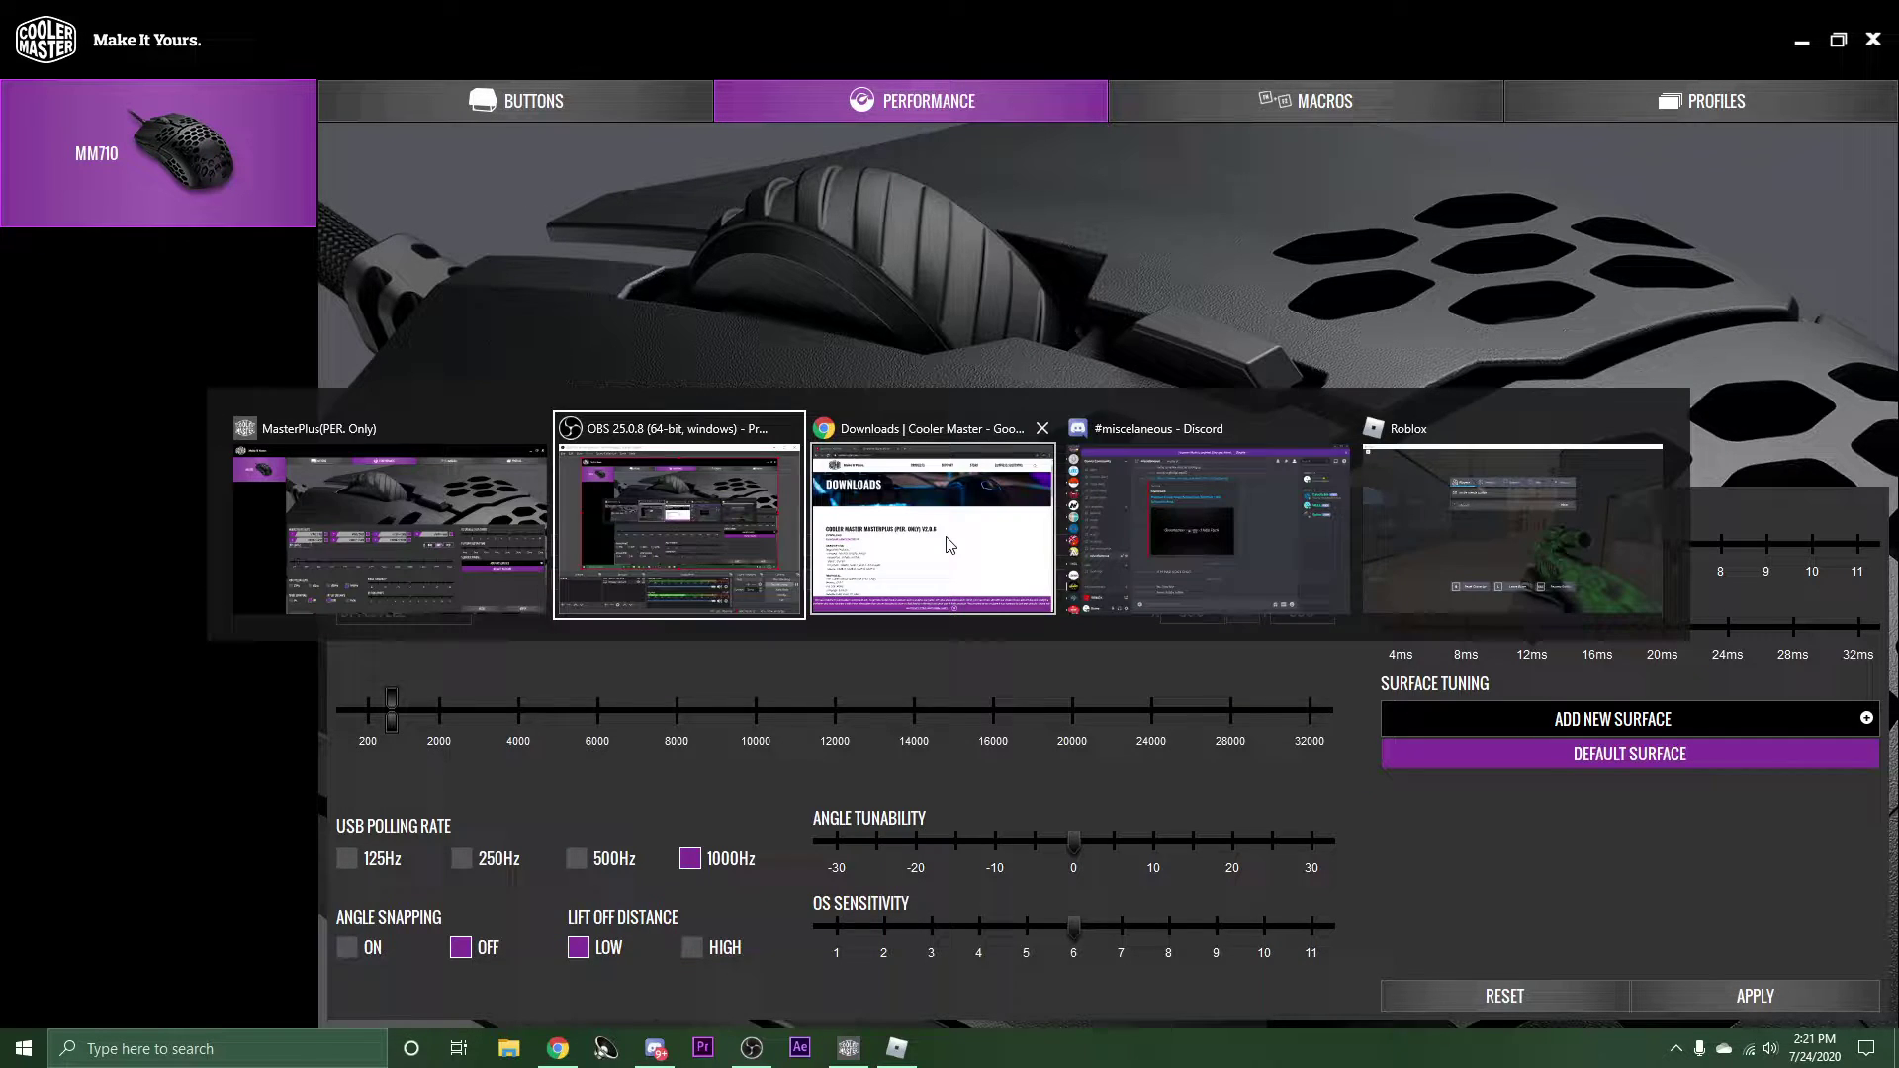
pyautogui.click(947, 544)
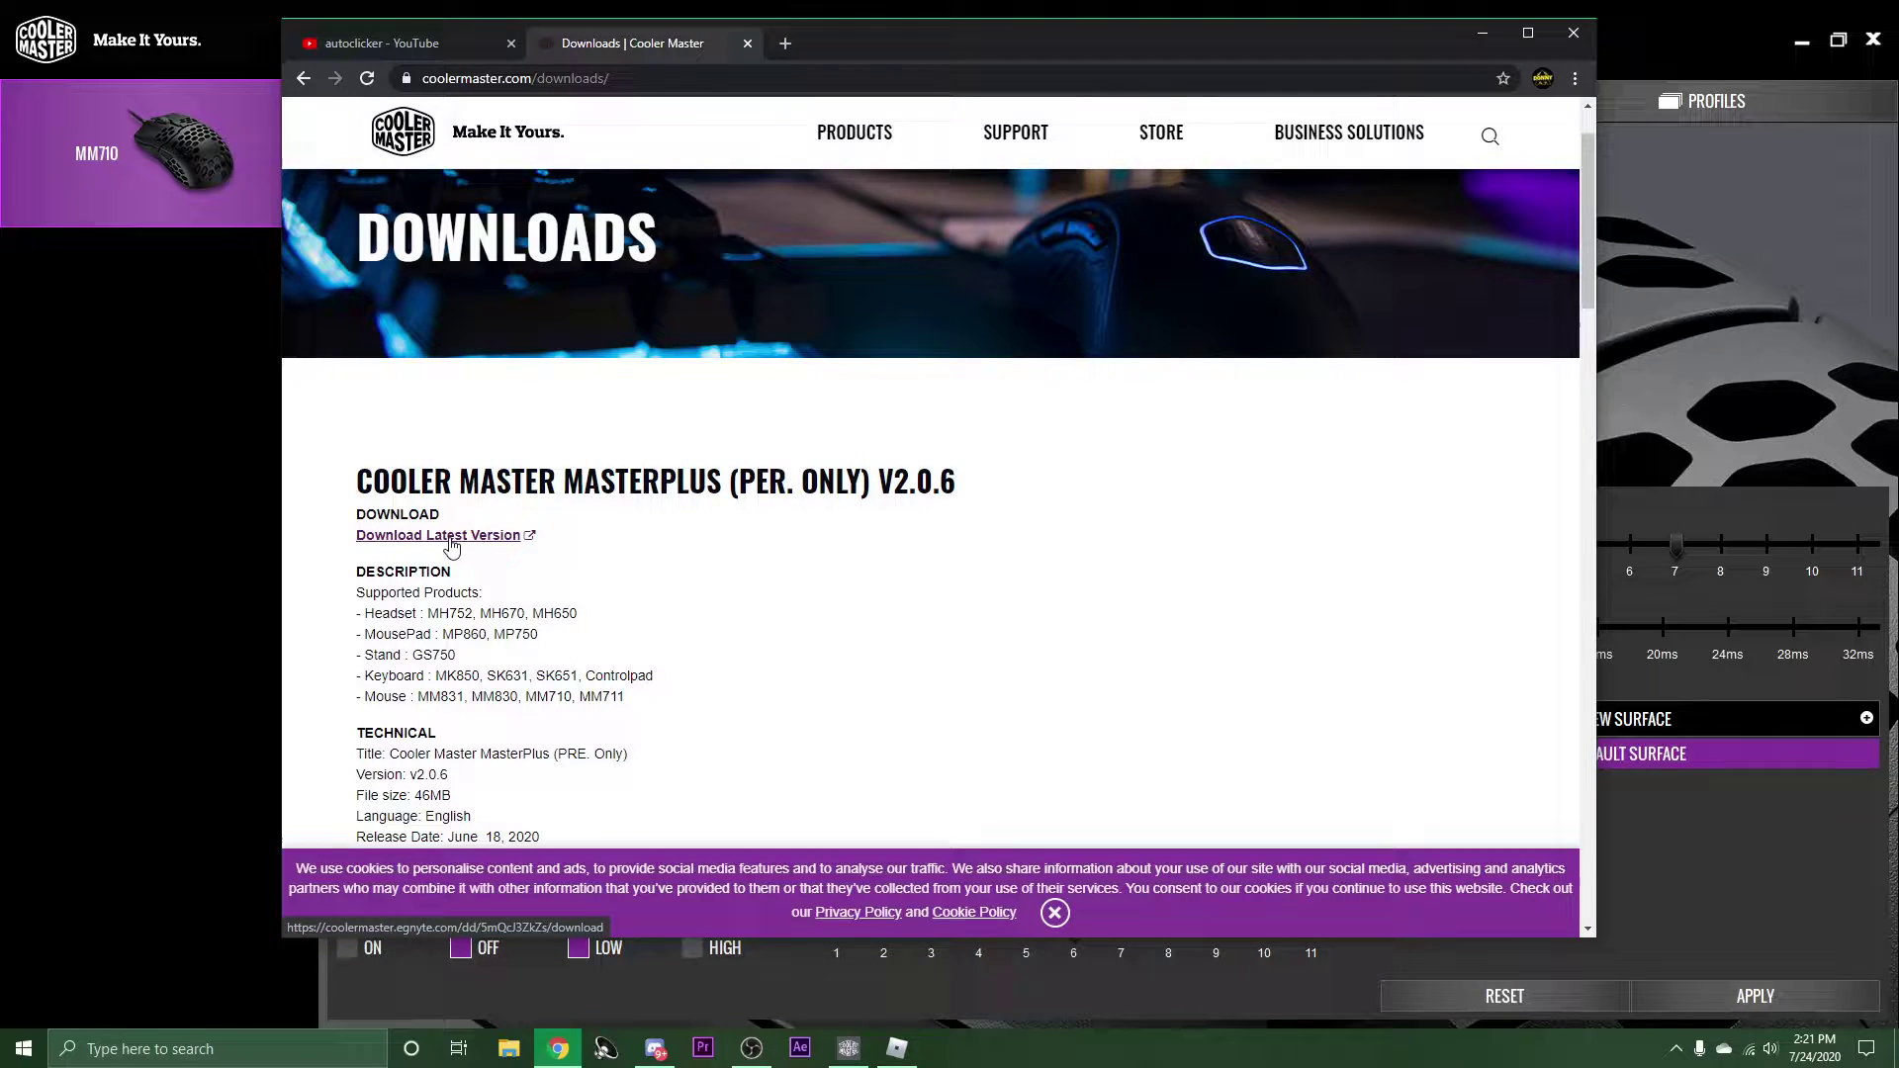
pyautogui.click(404, 45)
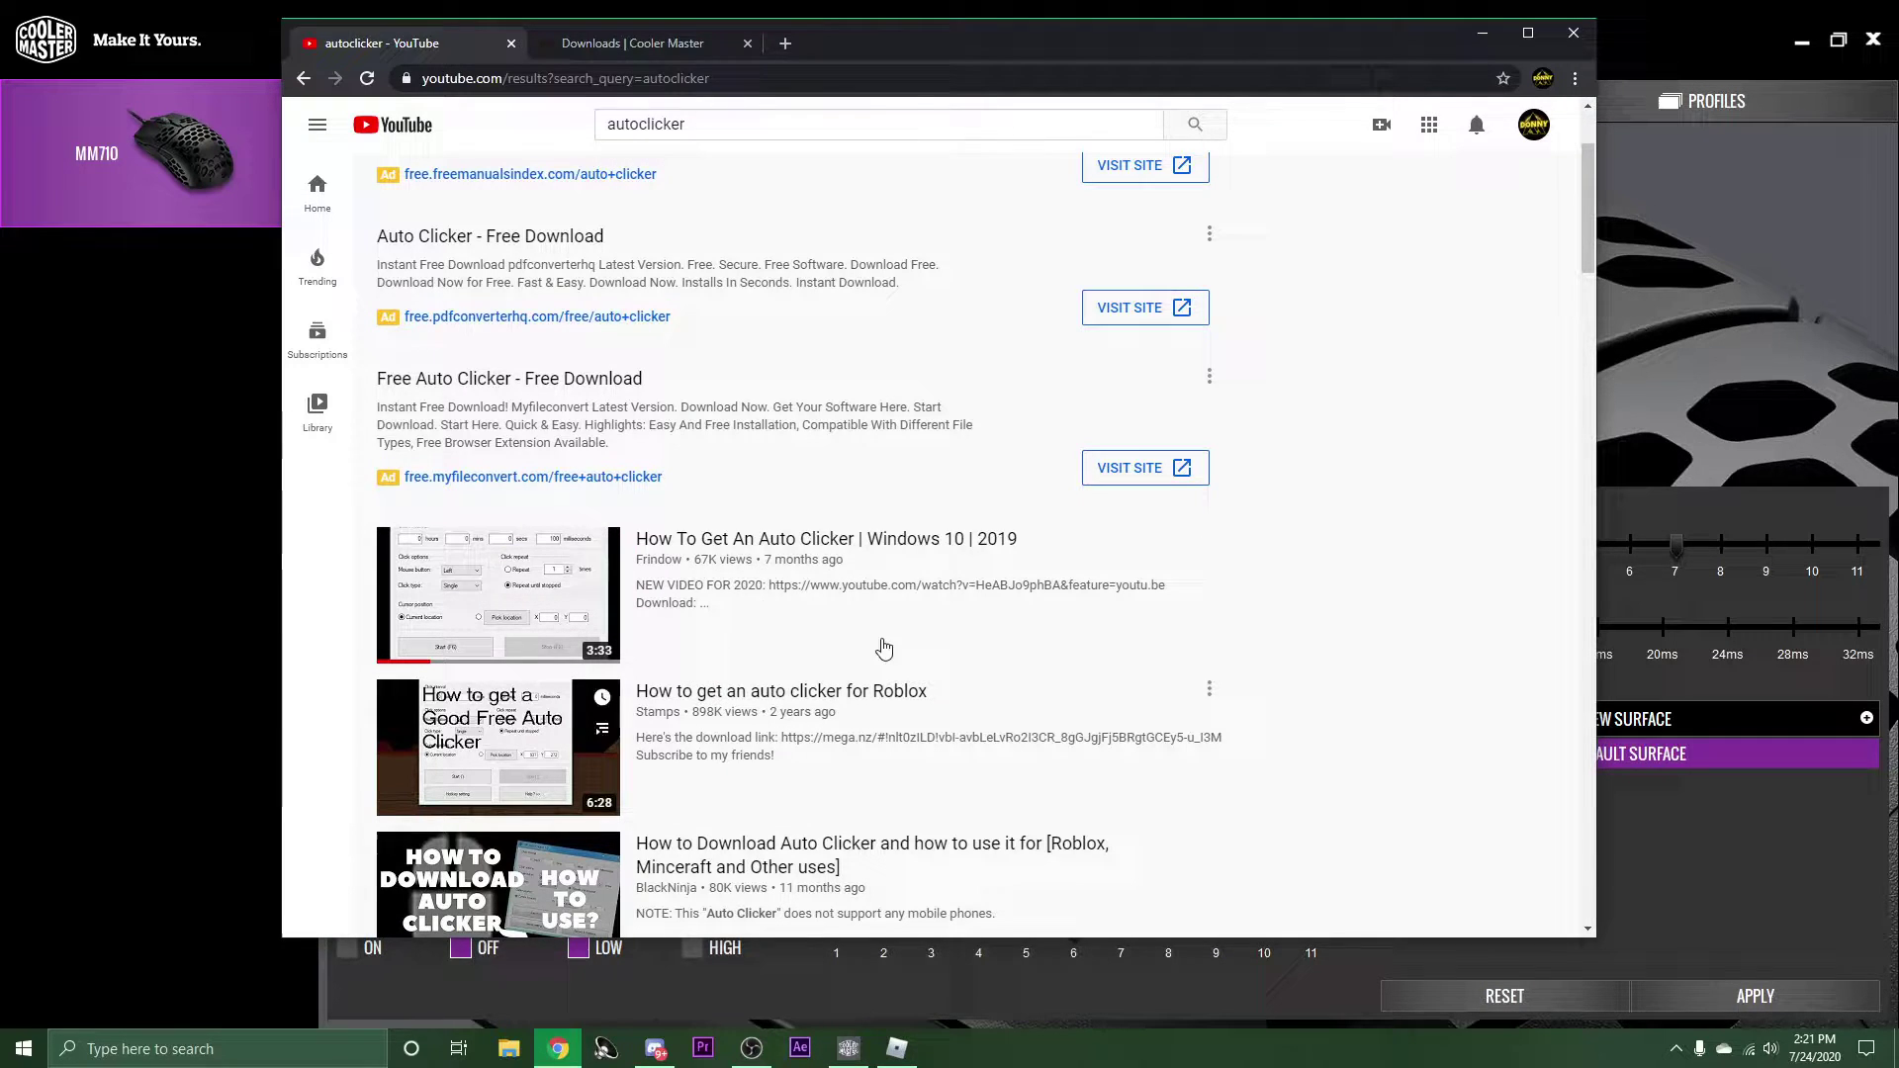
pyautogui.click(588, 43)
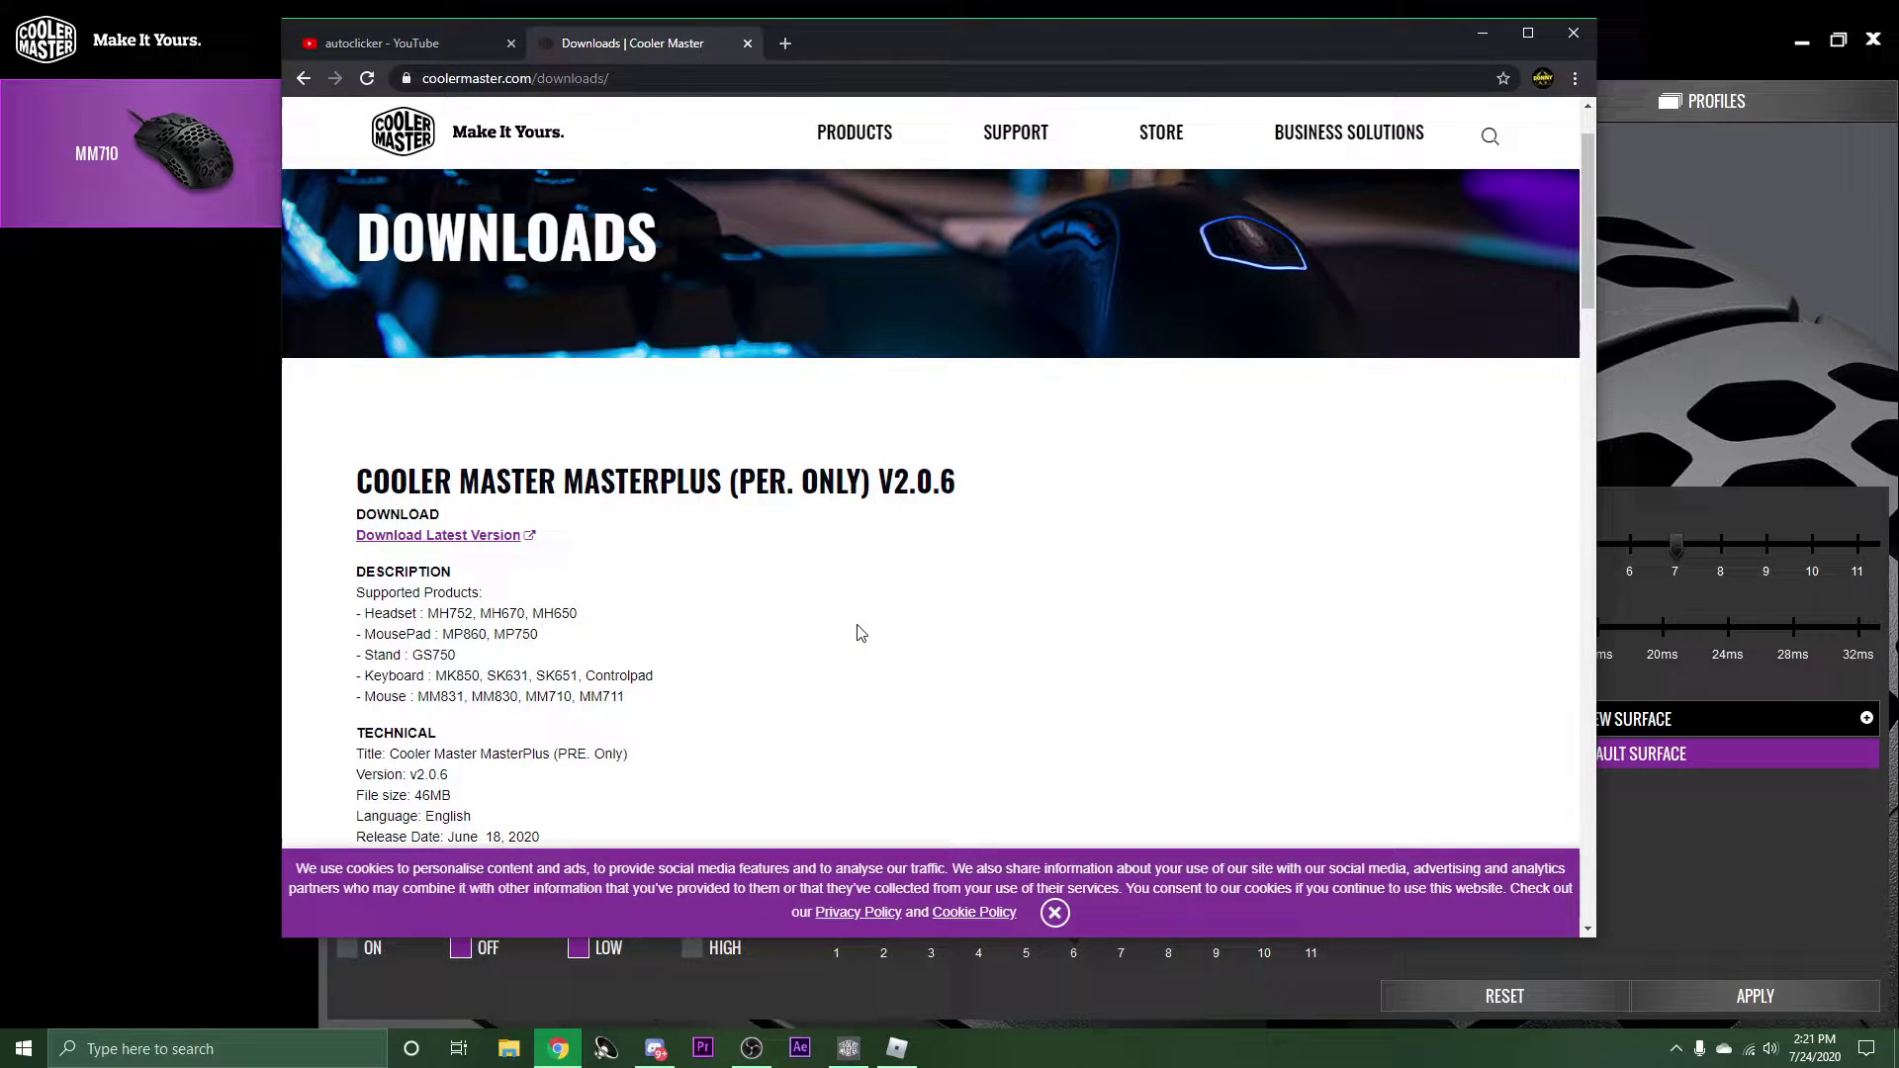
pyautogui.hotkey('alt', 'Tab')
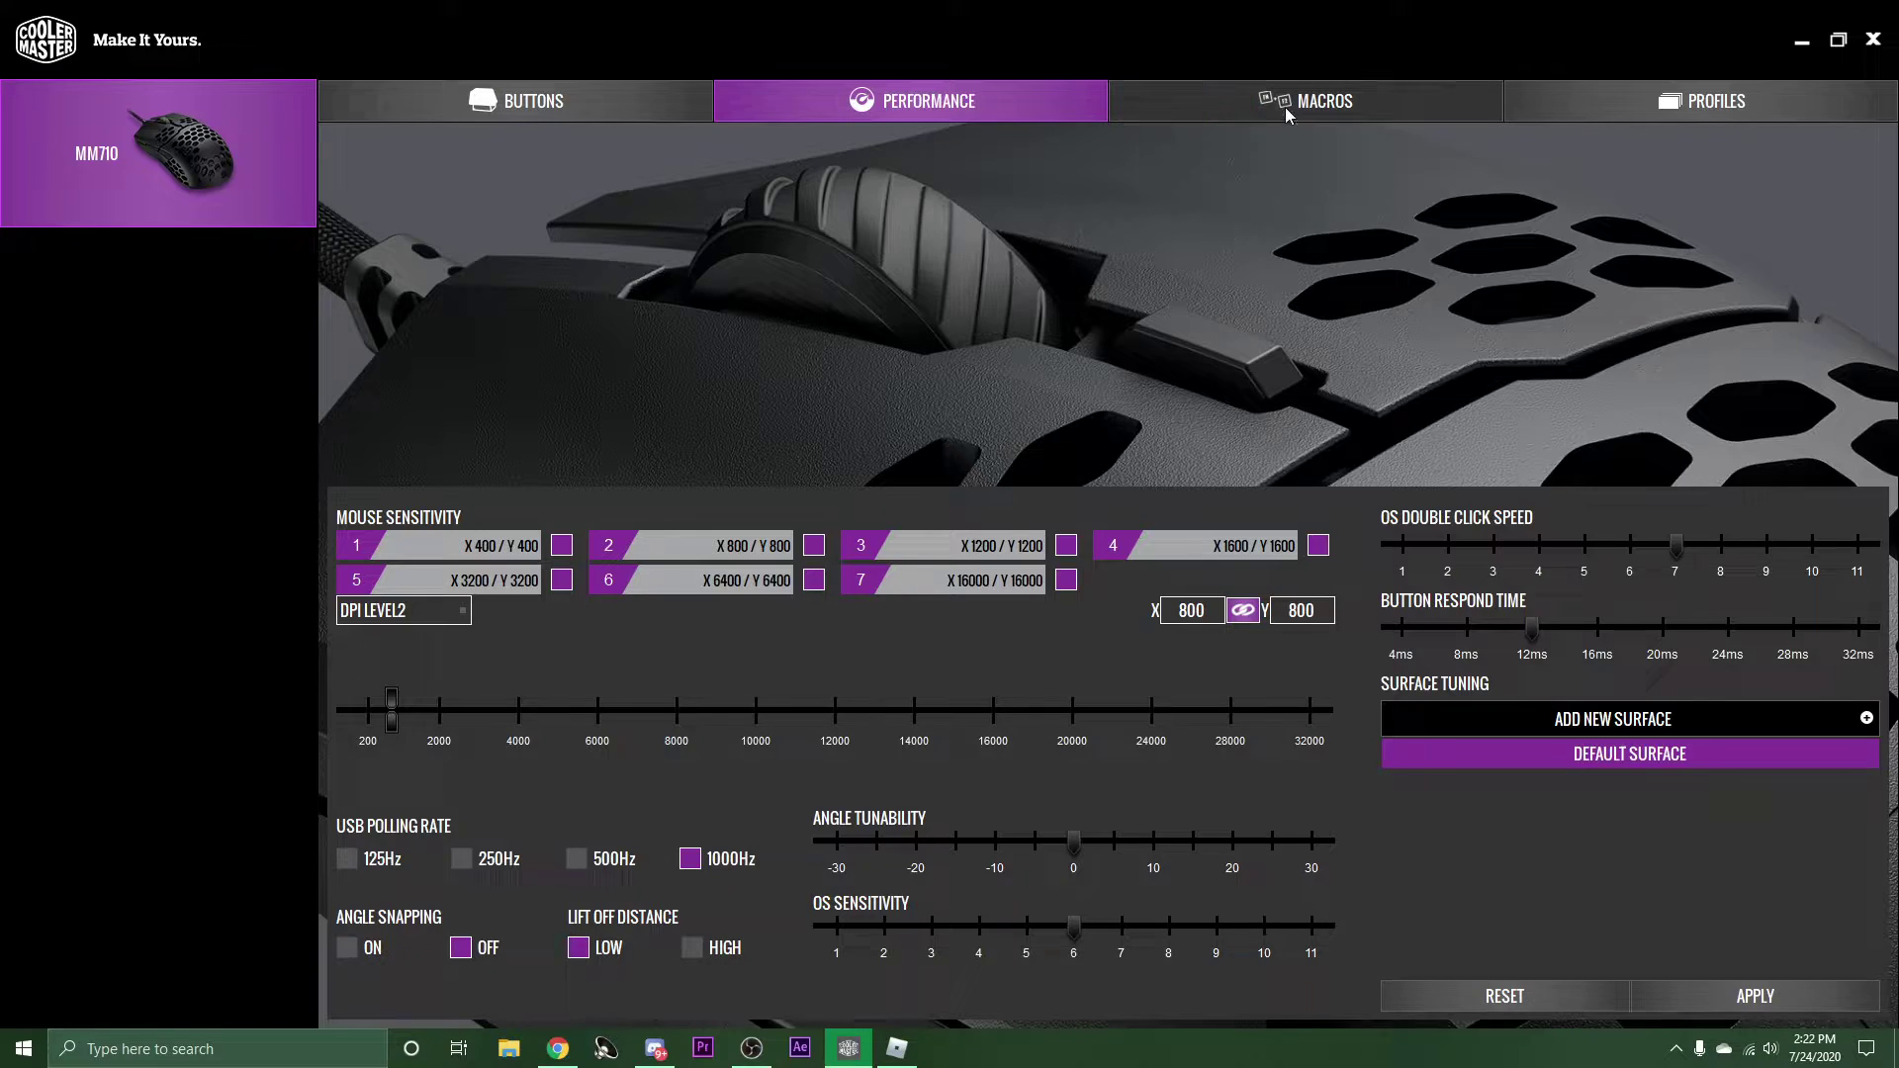
# - Add an MM710 macro named 'autoclicker' with HOLD LOOP ticked
pyautogui.click(1265, 105)
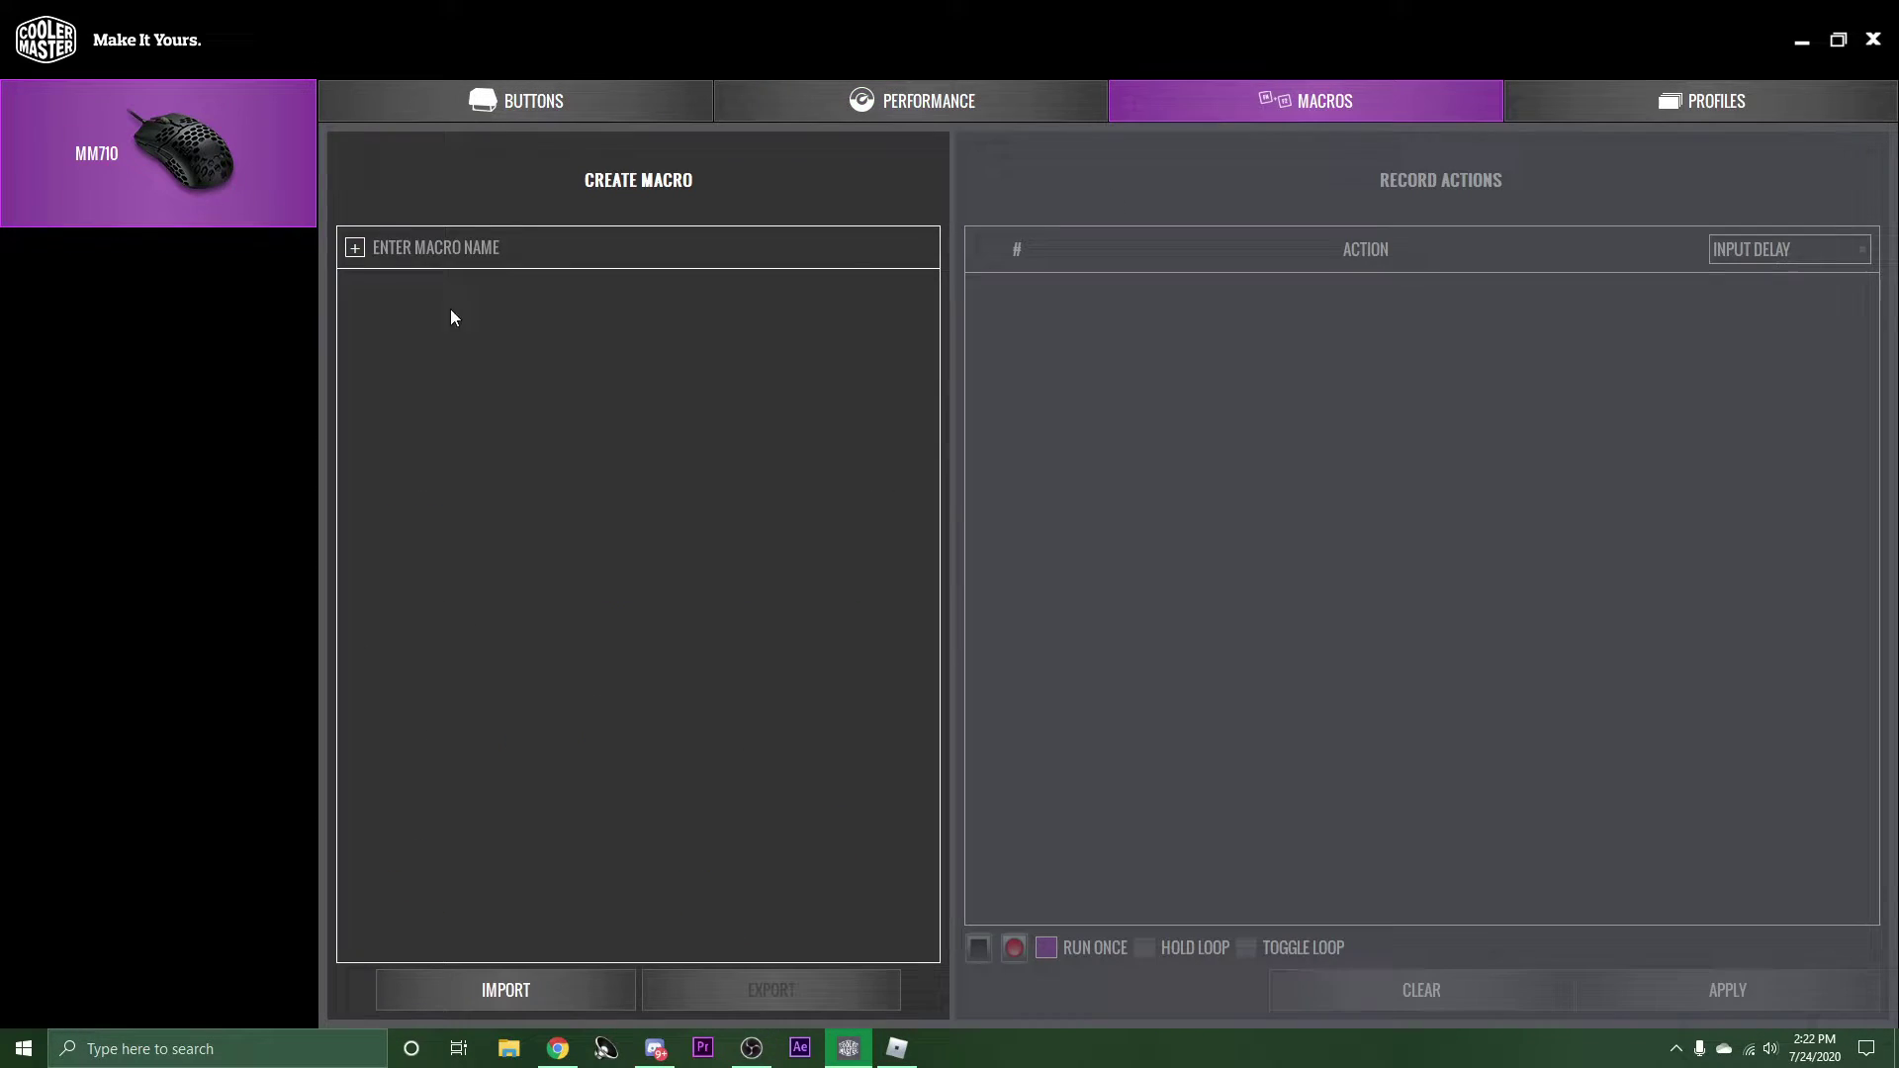
pyautogui.click(439, 239)
pyautogui.write('autoclicker')
pyautogui.click(354, 250)
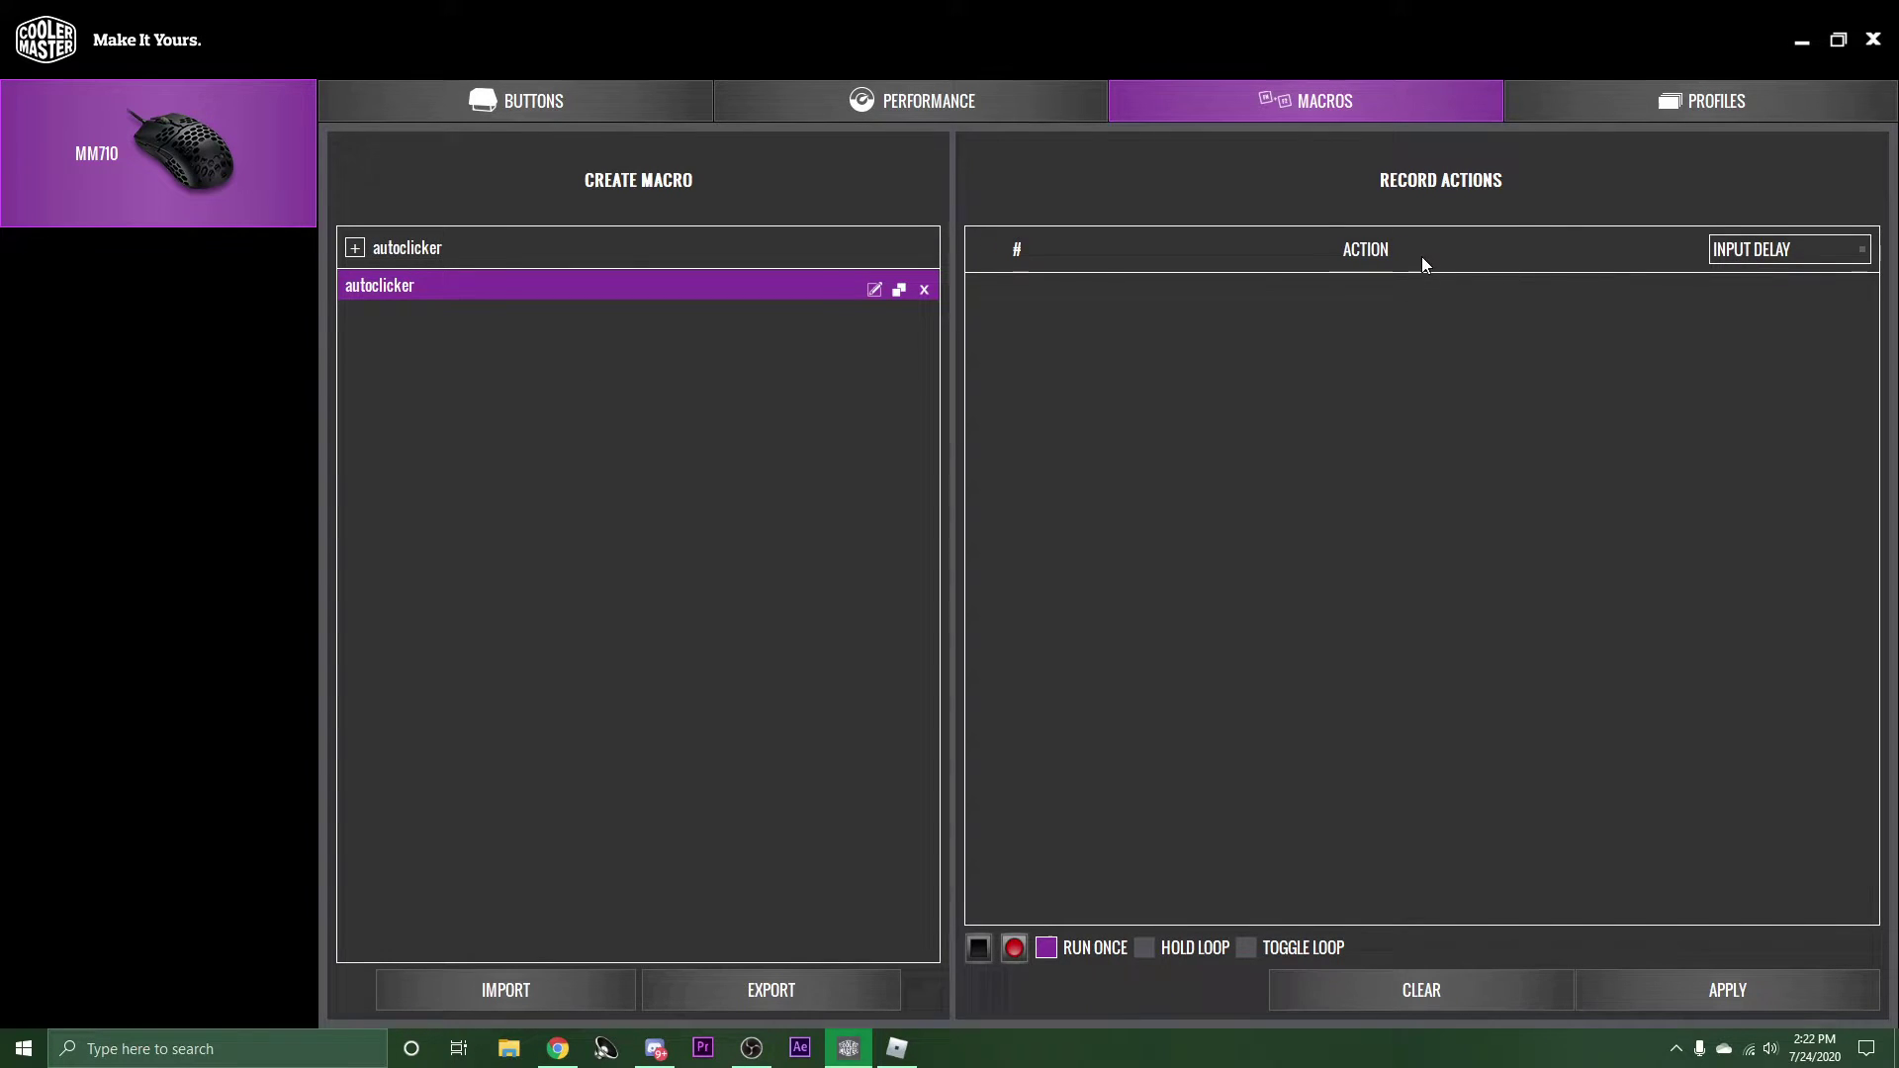
pyautogui.click(1144, 949)
pyautogui.hotkey('alt', 'Tab')
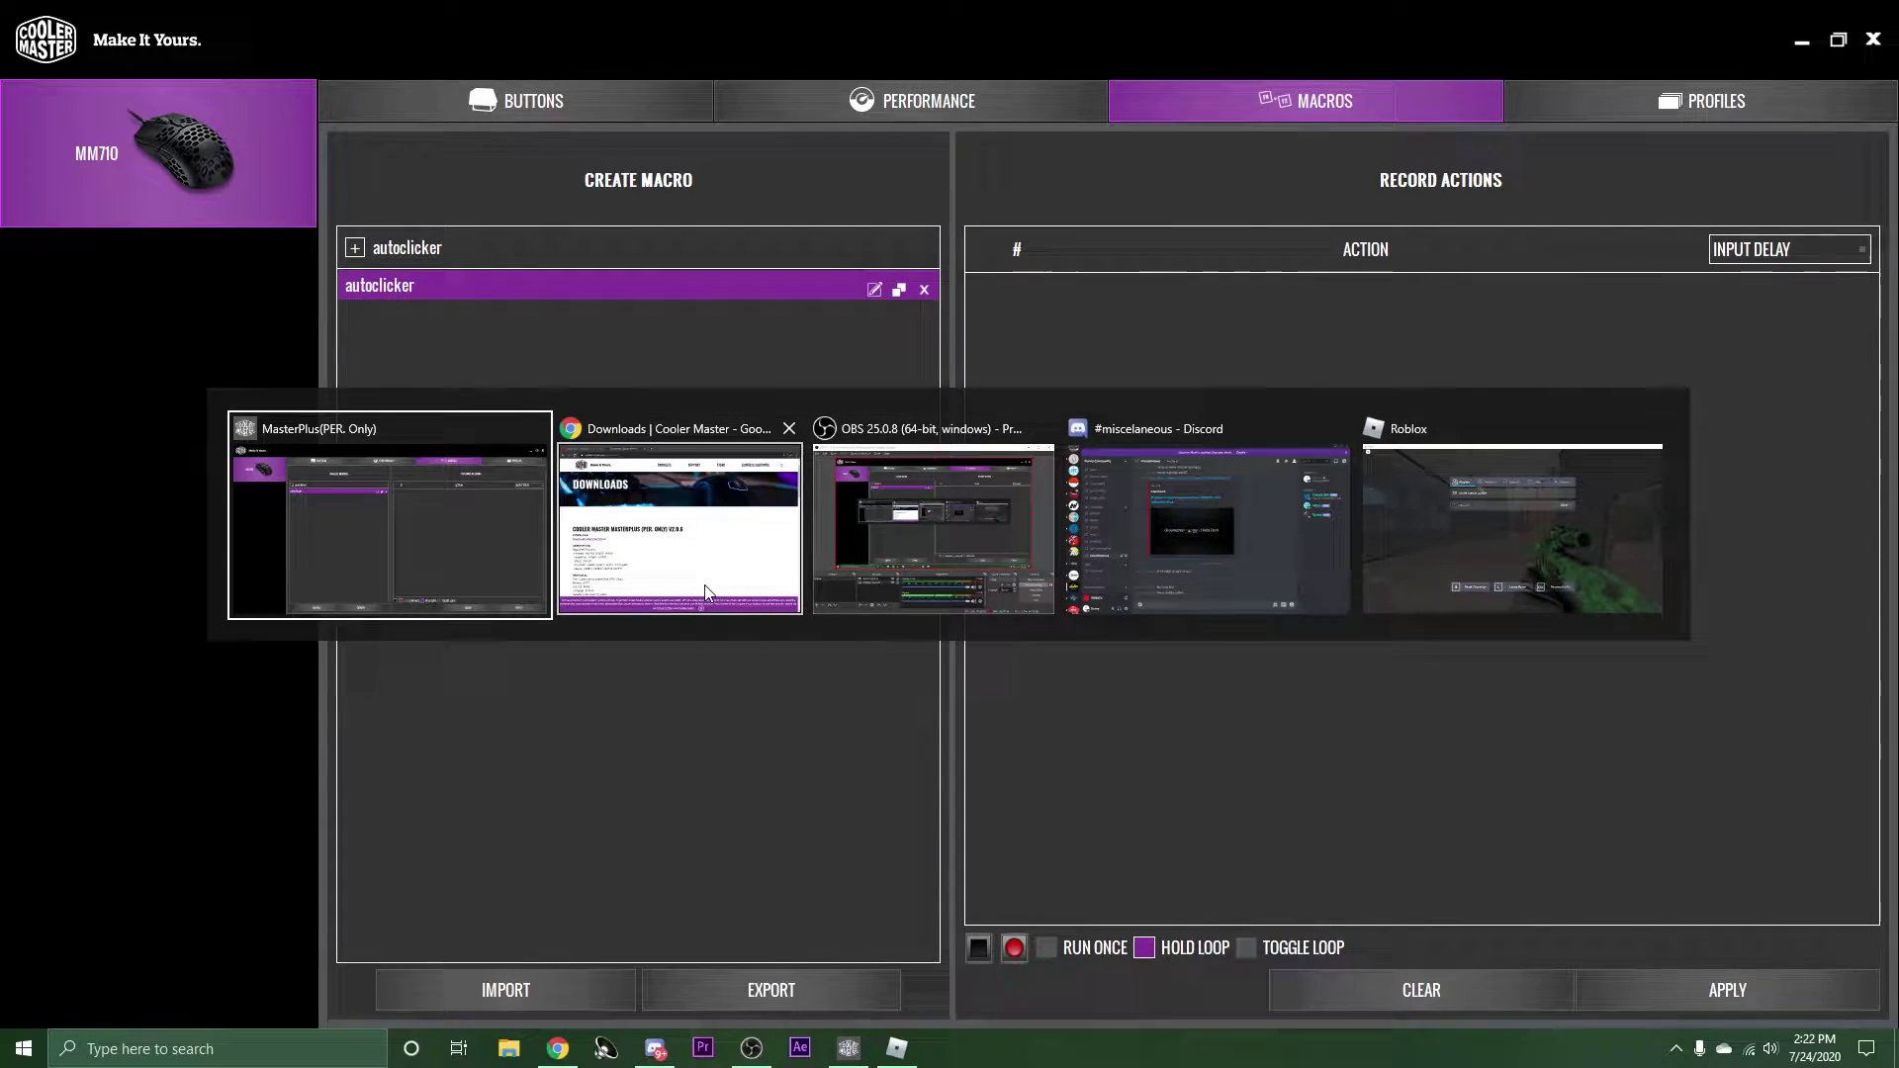
pyautogui.click(702, 595)
pyautogui.hotkey('alt', 'Tab')
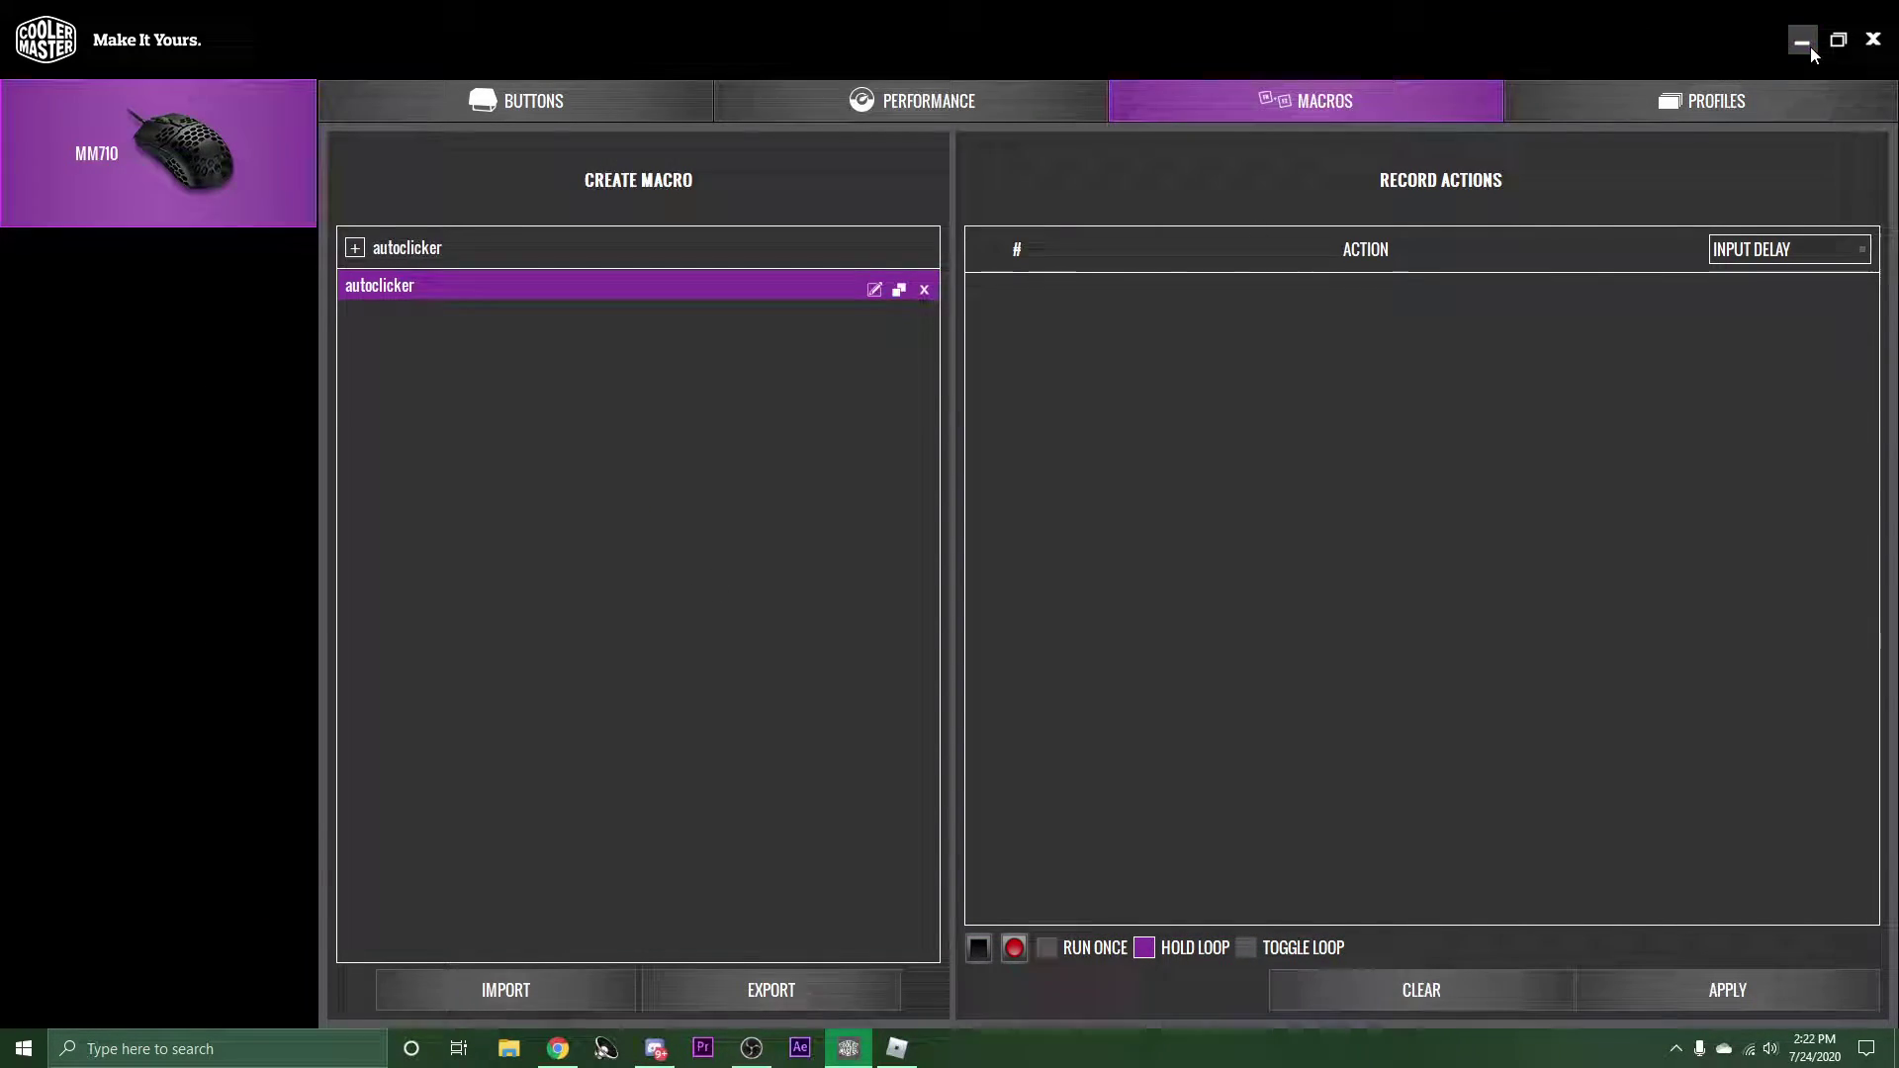
# - Launch OP Auto Clicker from the desktop and return to the MasterPlus macro page
pyautogui.click(1801, 40)
pyautogui.doubleClick(111, 537)
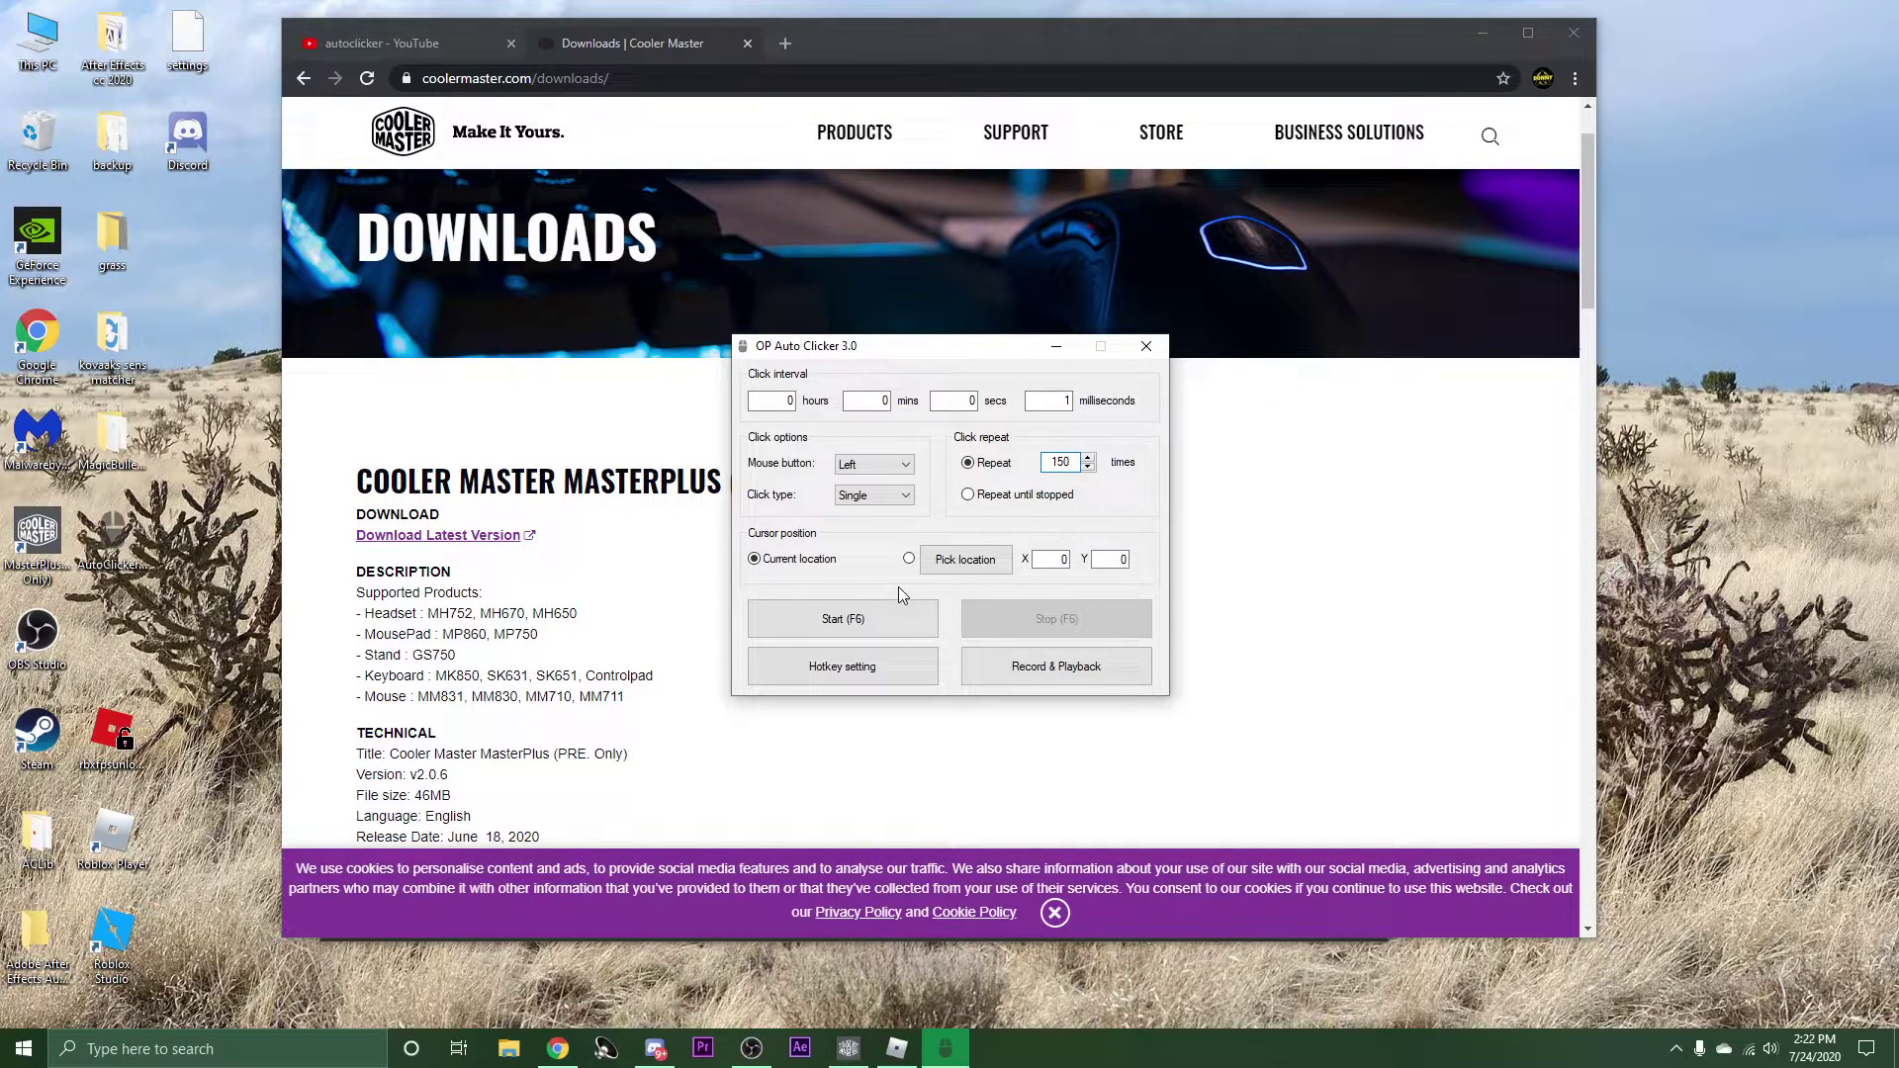
pyautogui.hotkey('alt', 'Tab')
pyautogui.hotkey('alt', 'Tab')
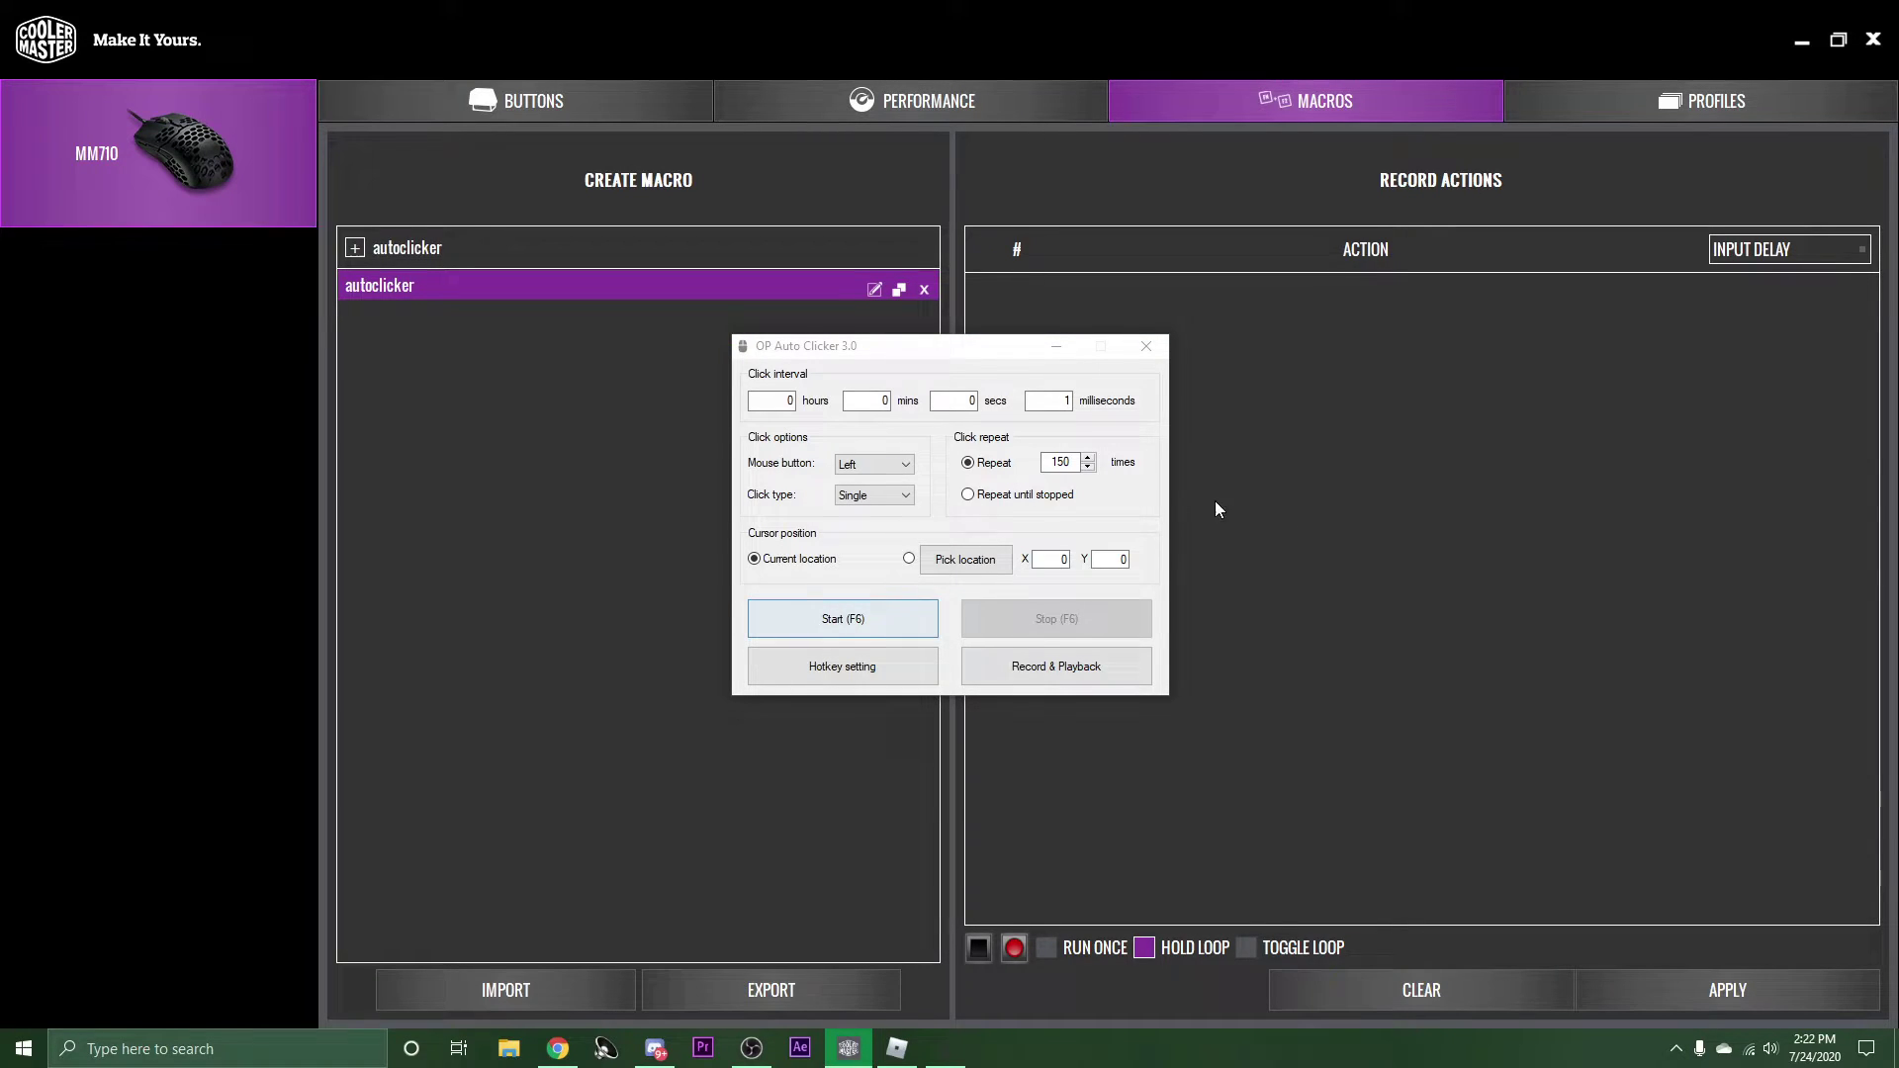
# - Record 198 auto-clicked left clicks into the macro, then select the Repeat count of 150
pyautogui.moveTo(957, 345); pyautogui.dragTo(673, 312)
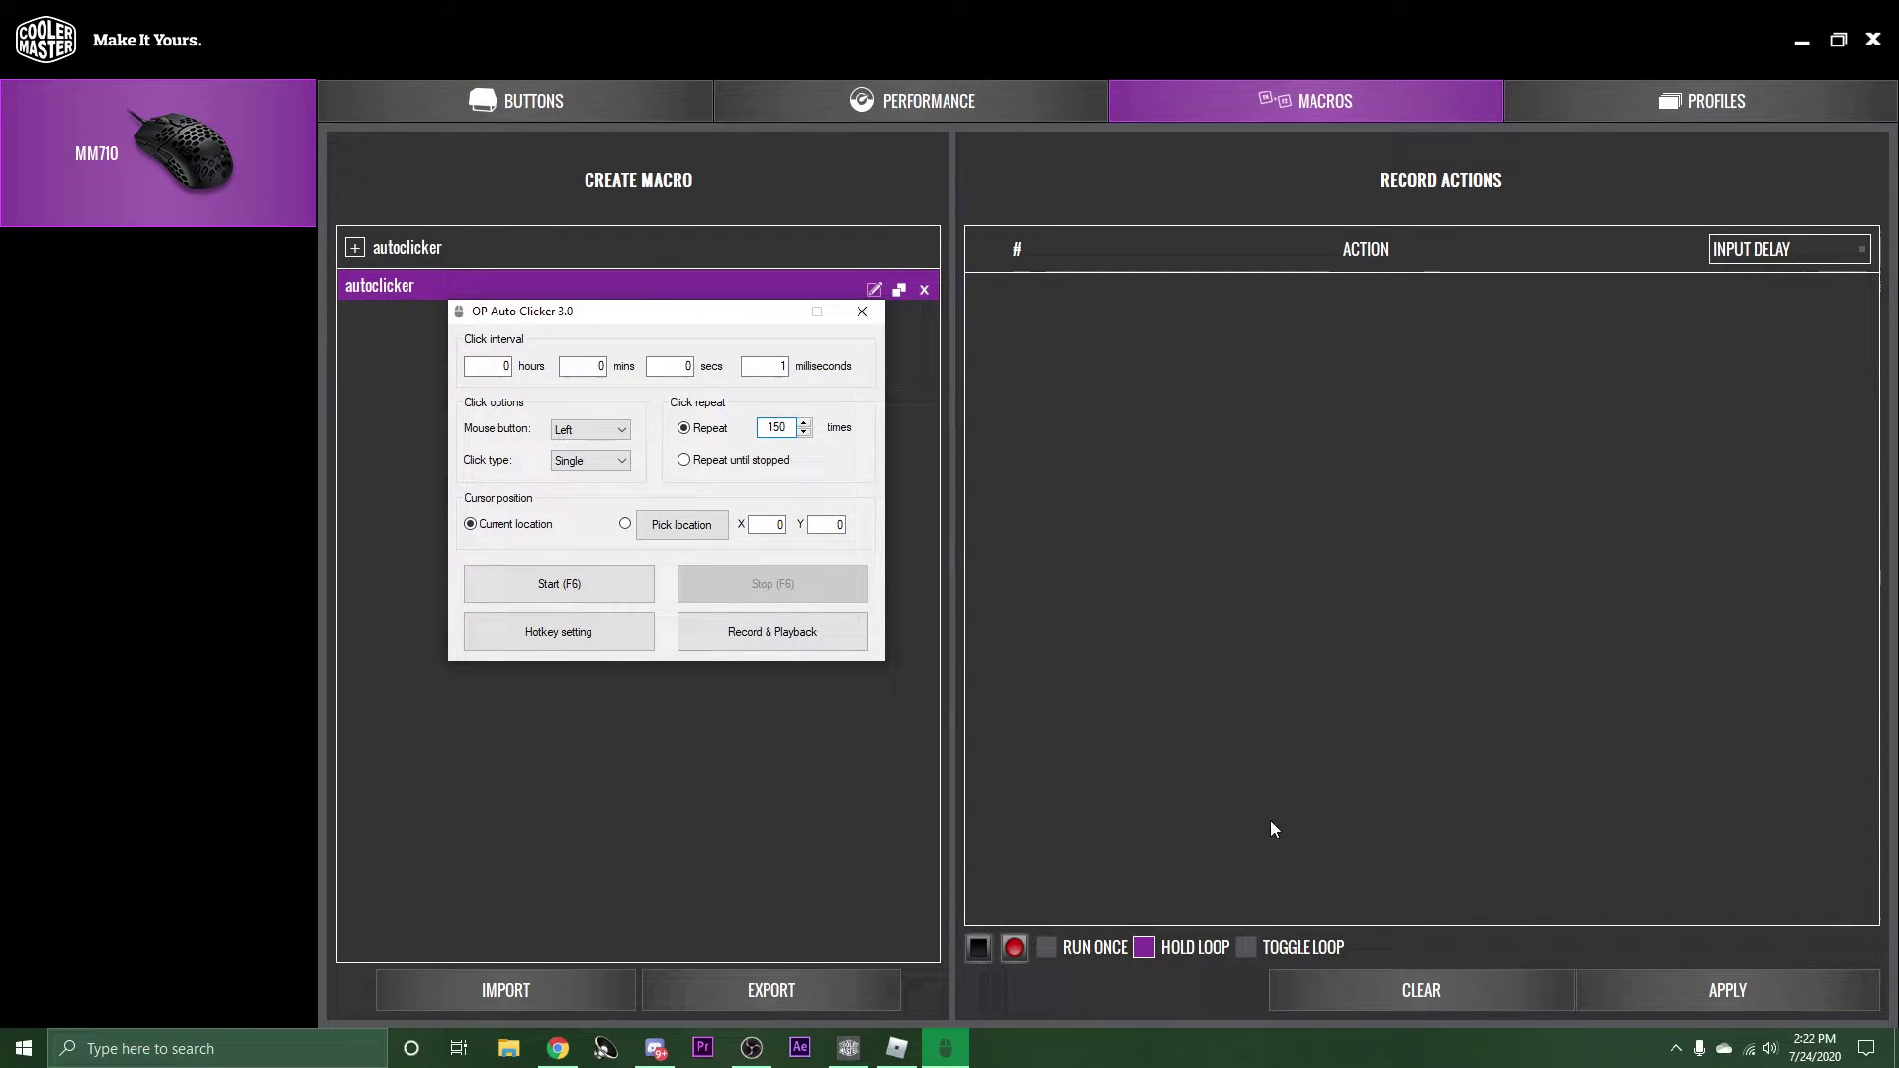
pyautogui.click(1013, 949)
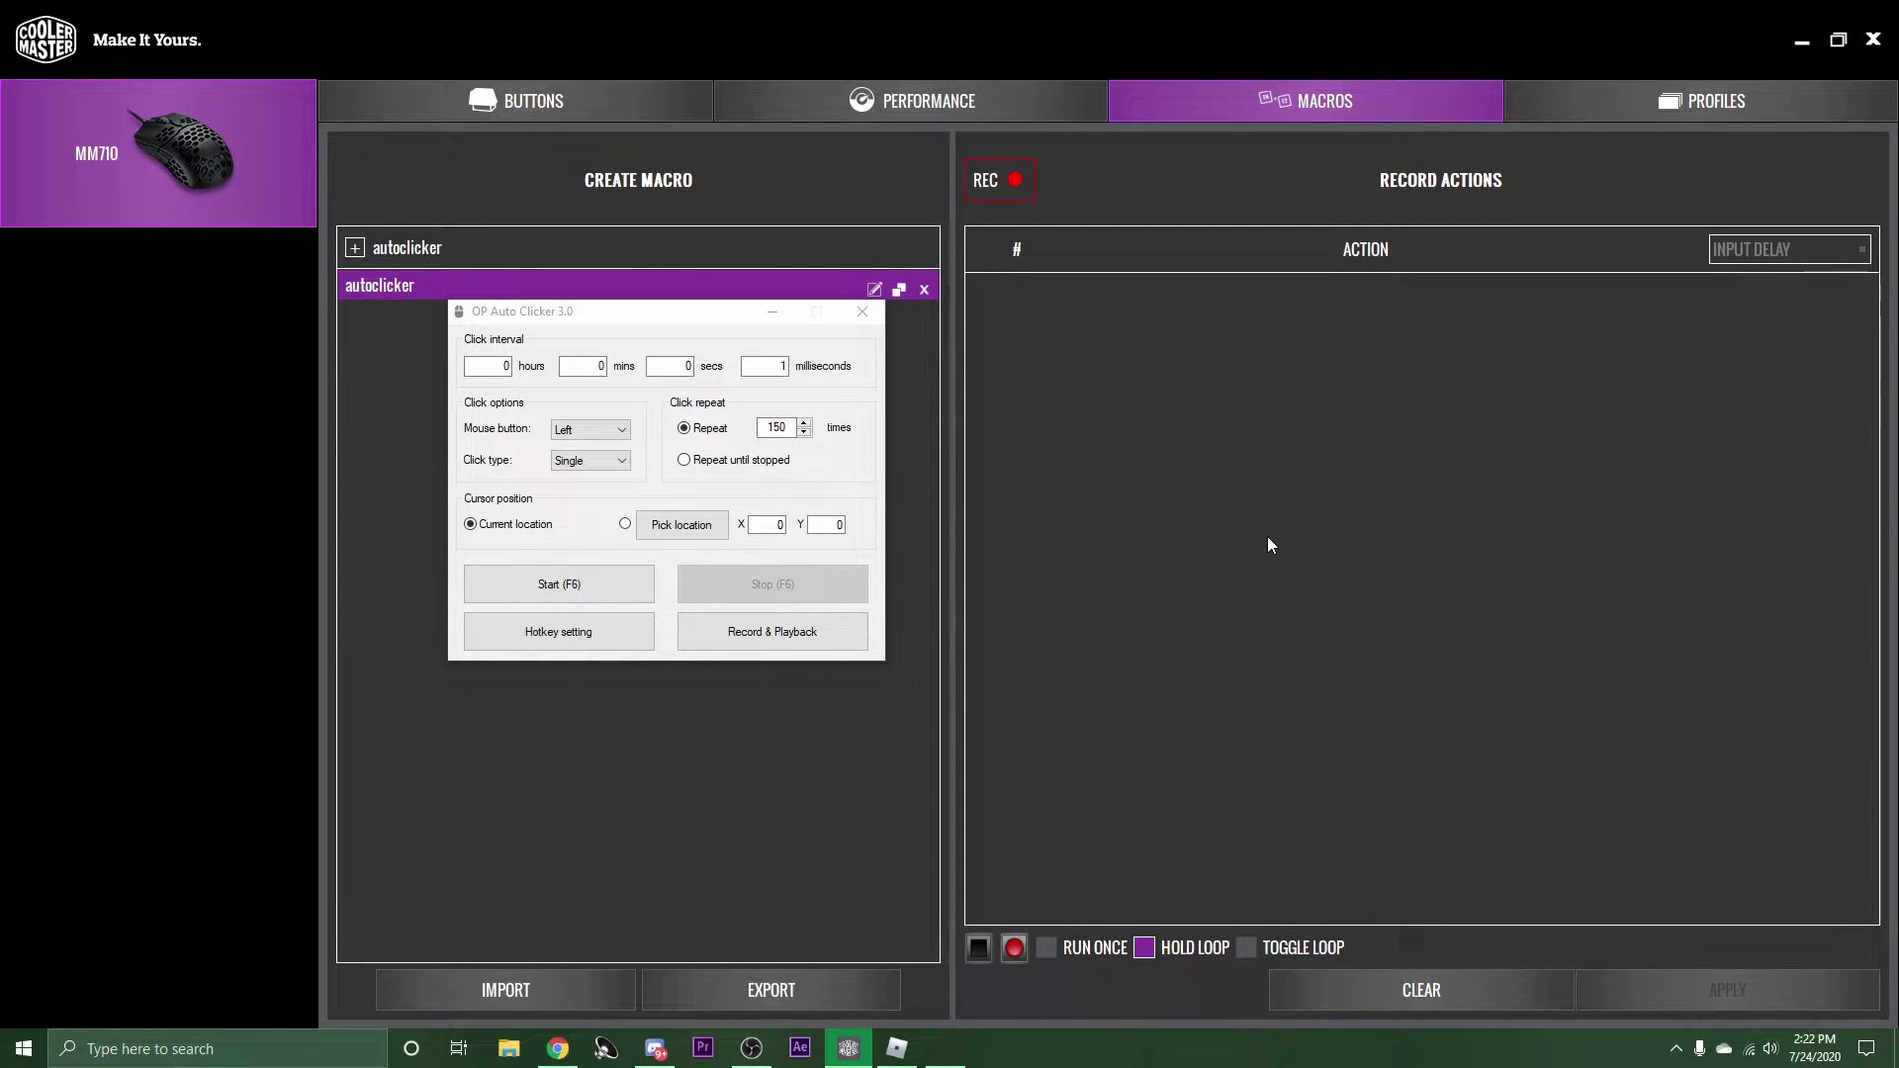
pyautogui.press('F6')
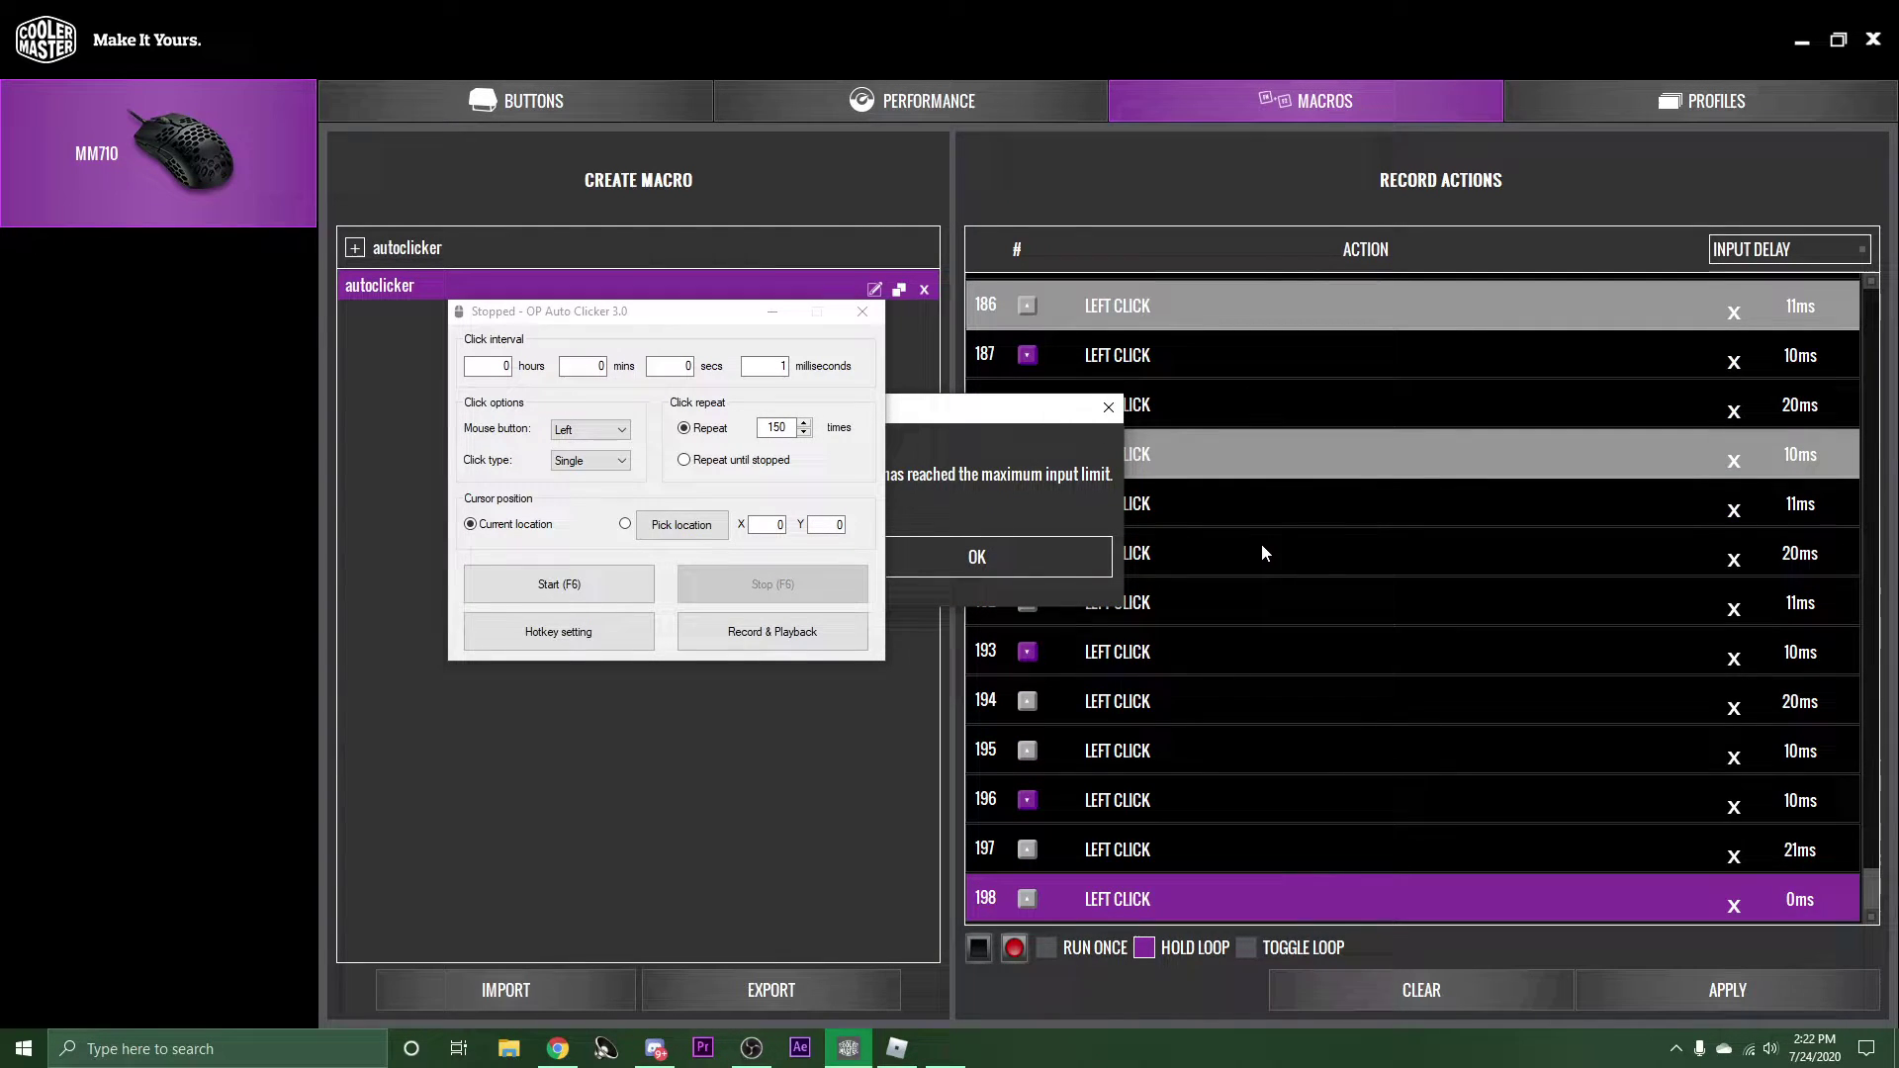
pyautogui.click(1051, 554)
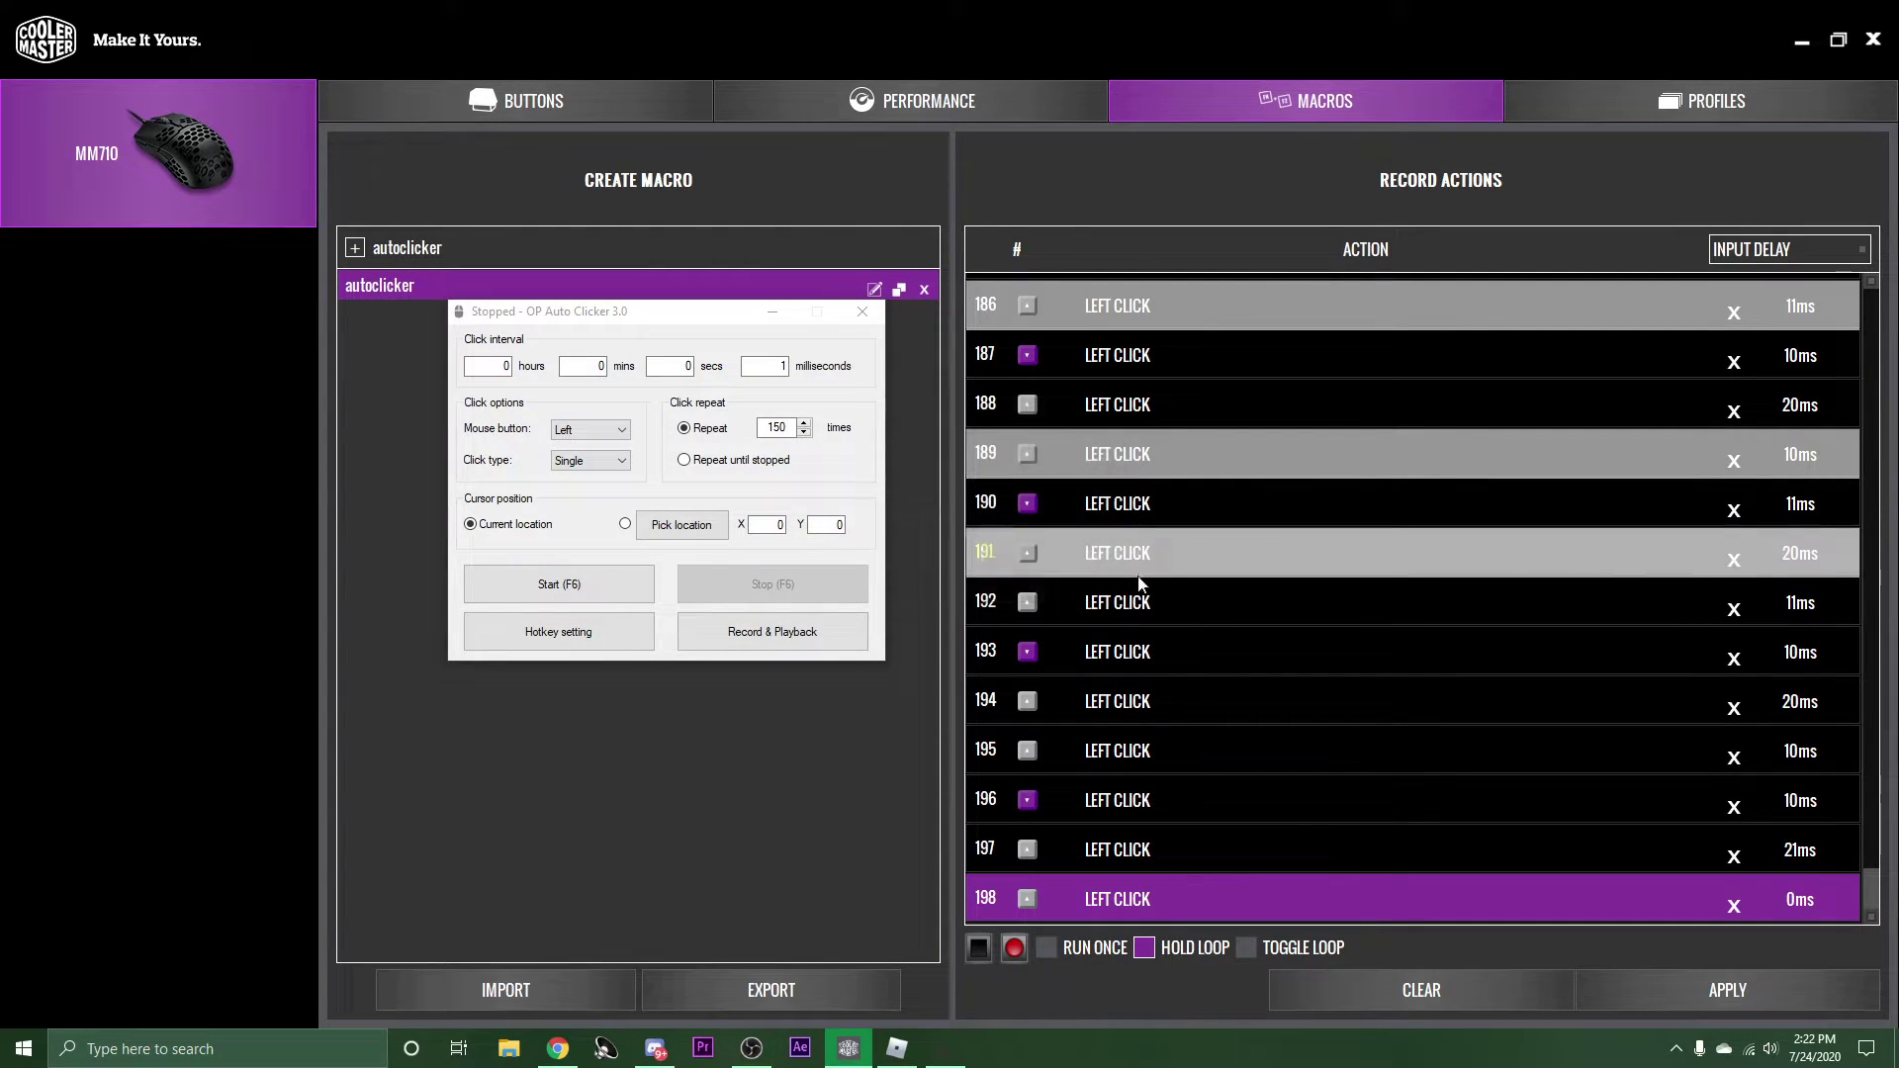
pyautogui.doubleClick(777, 428)
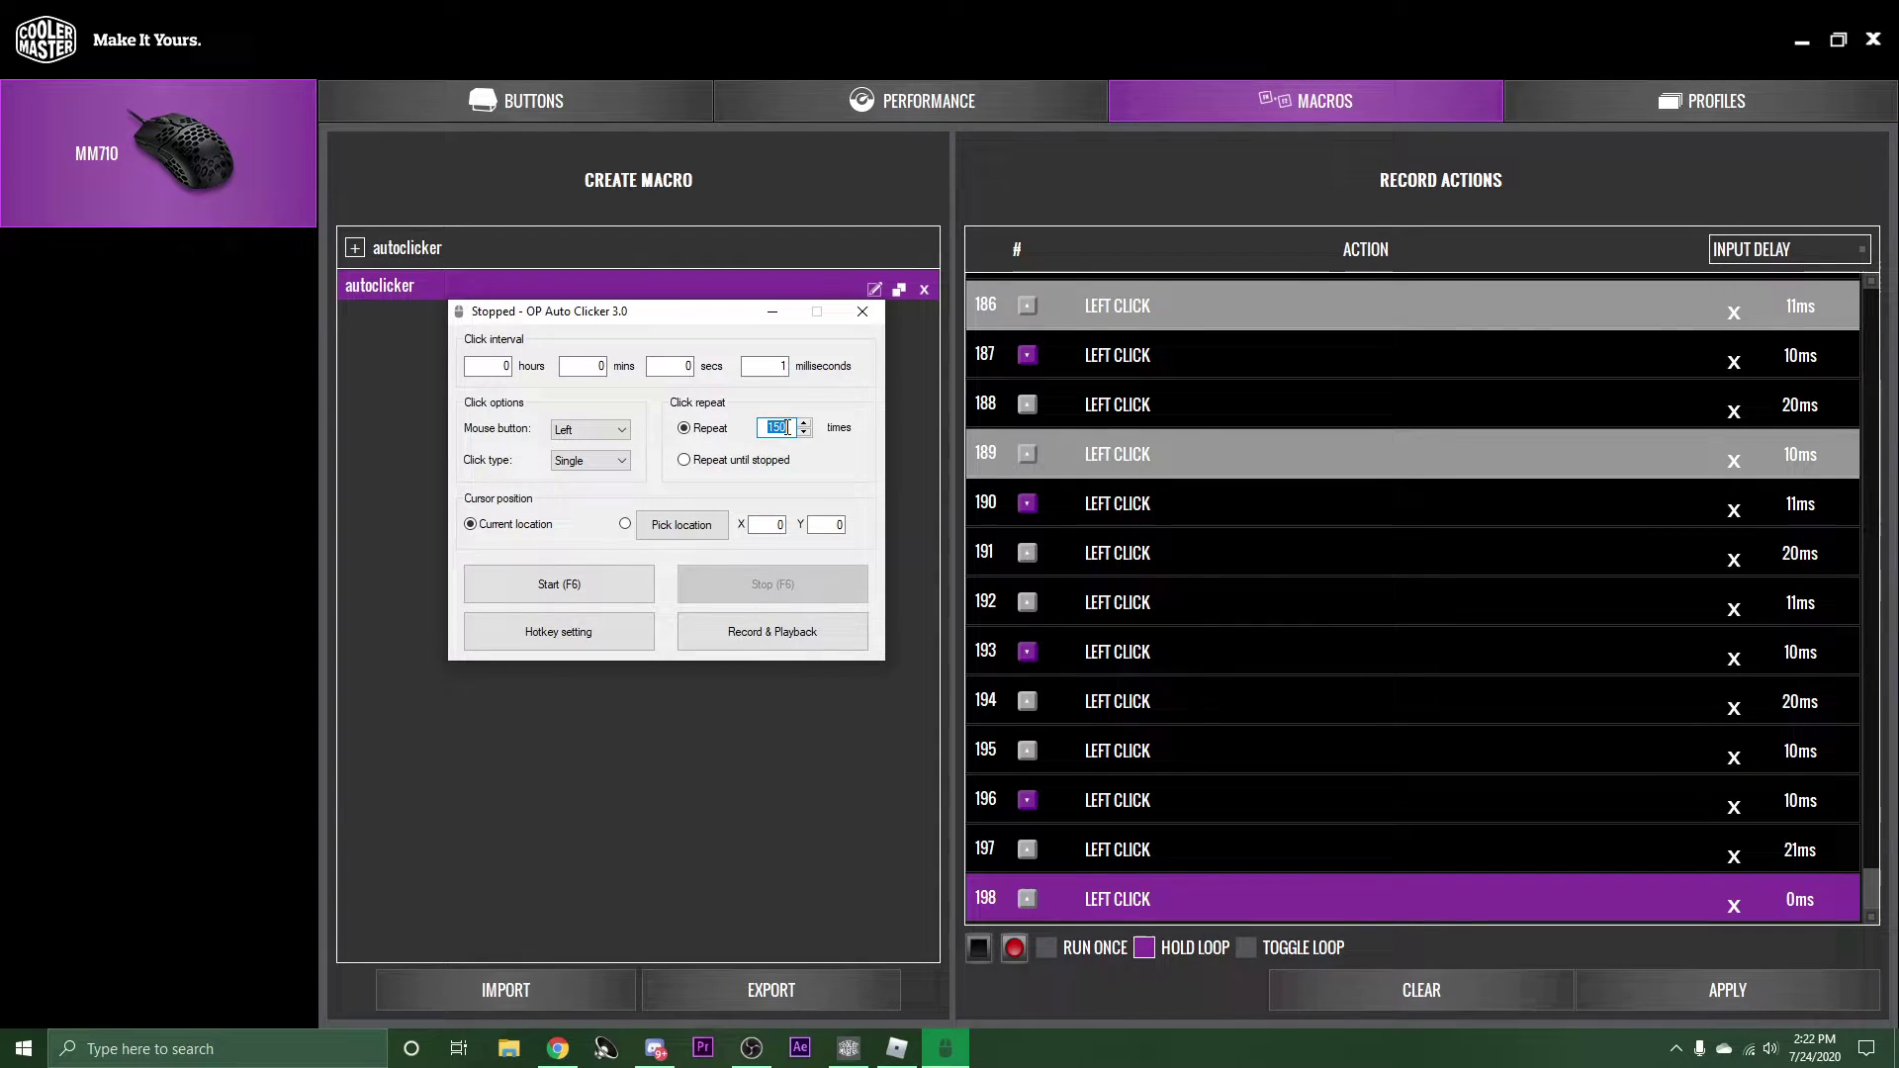
pyautogui.write('5')
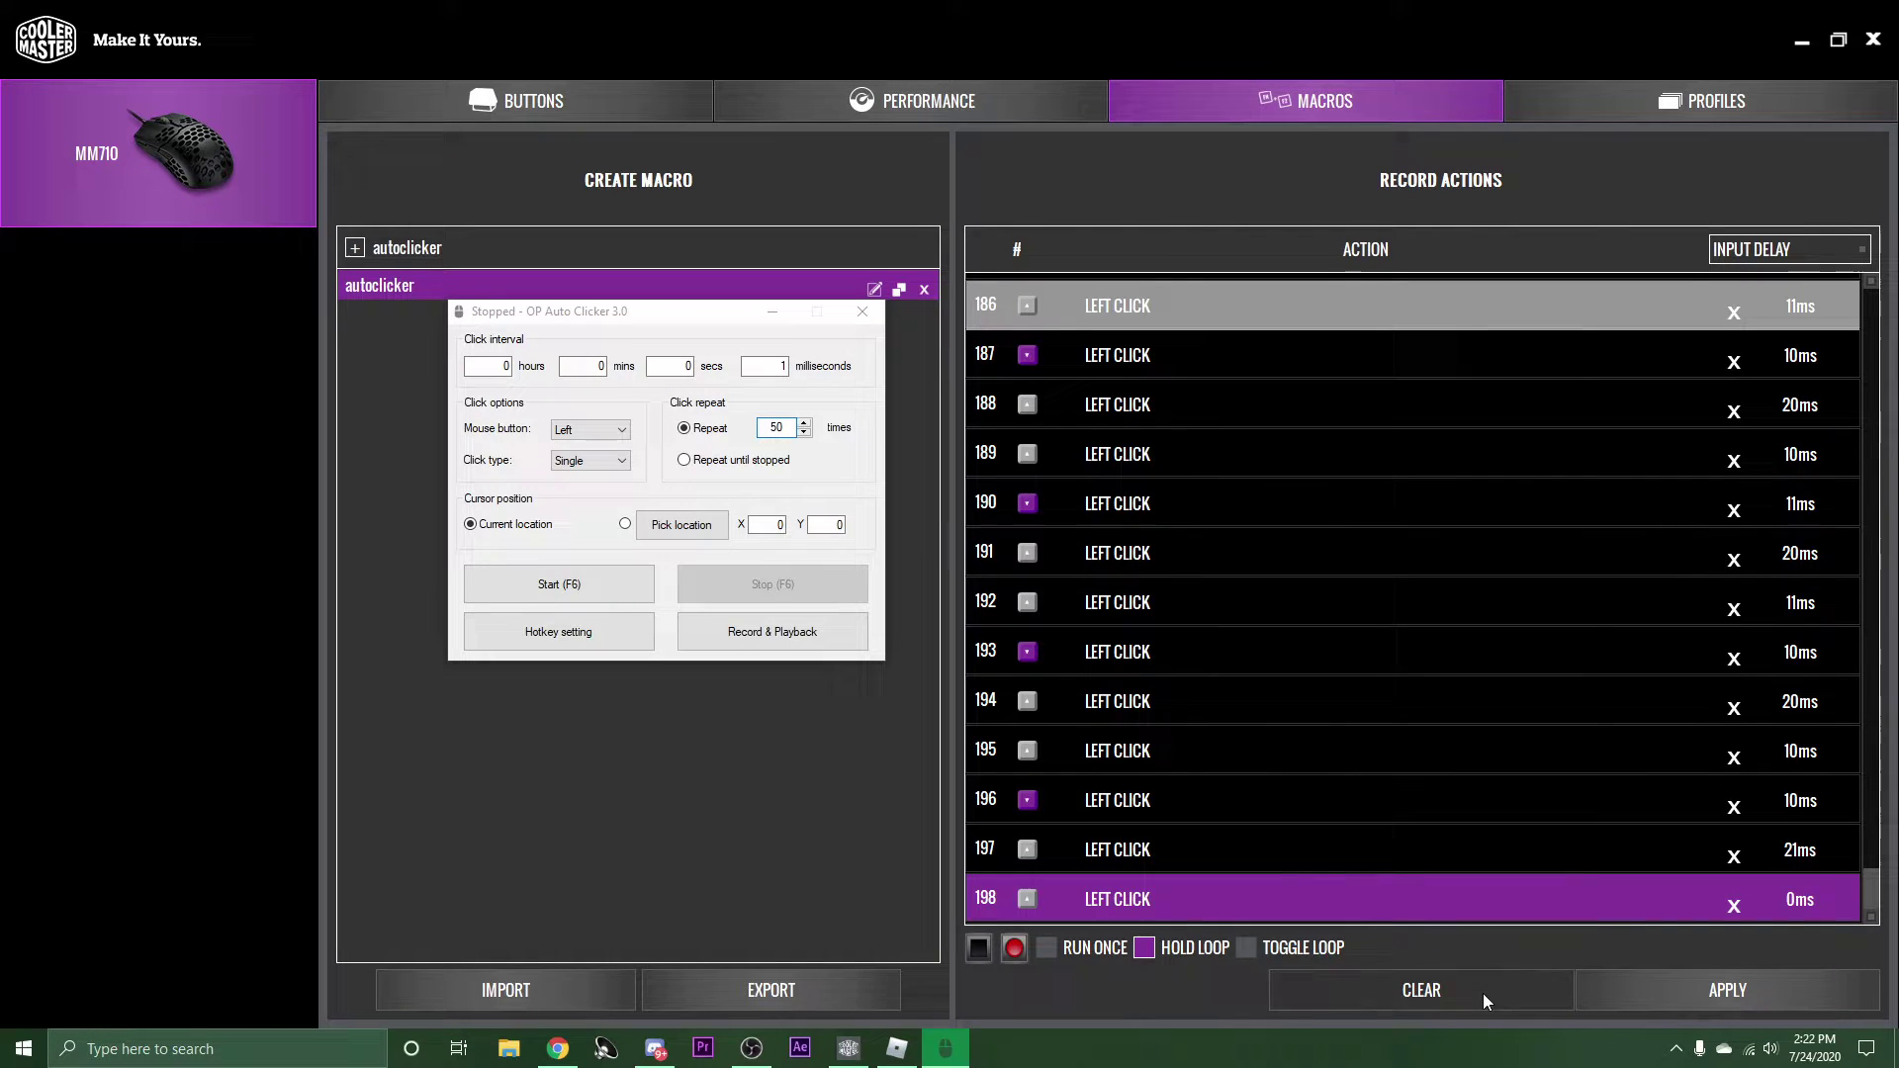
# - Clear the autoclicker macro and re-record it as 75 auto-clicked left clicks
pyautogui.click(1422, 989)
pyautogui.click(933, 546)
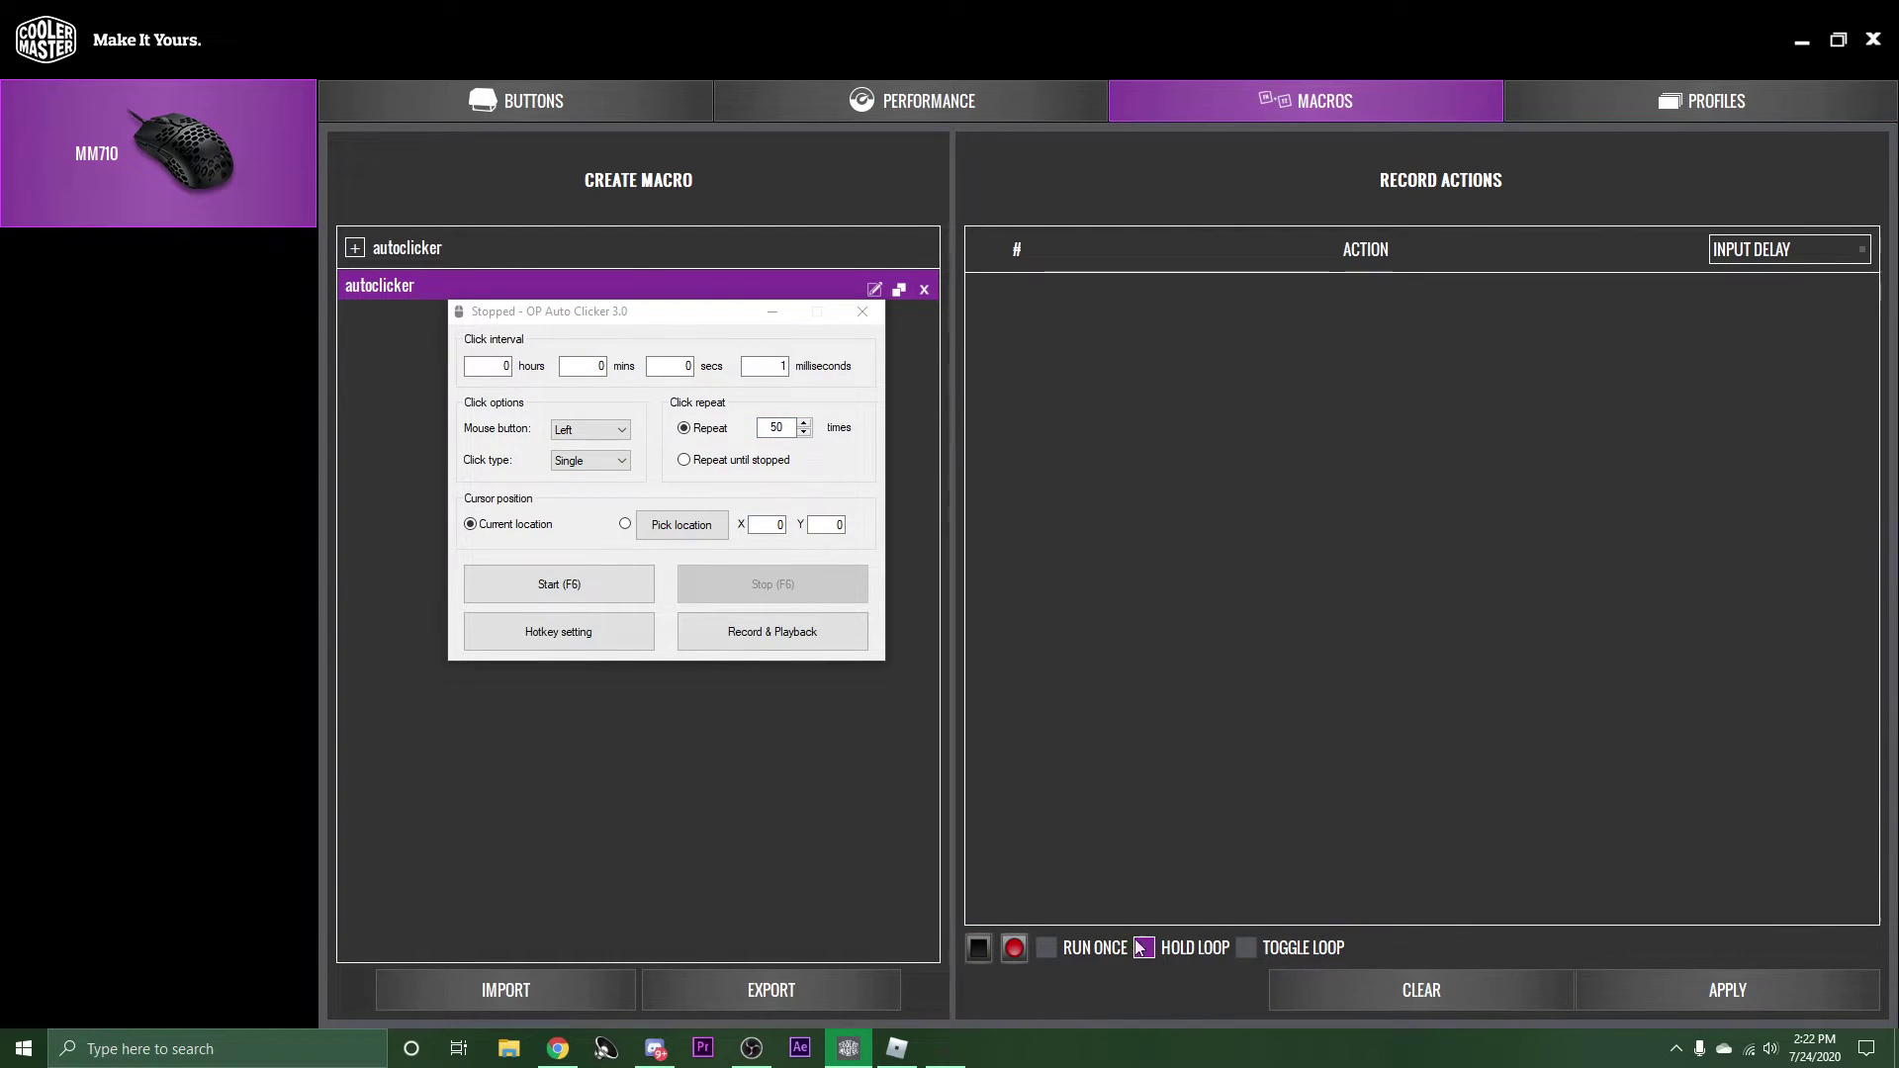
pyautogui.click(1014, 947)
pyautogui.press('F6')
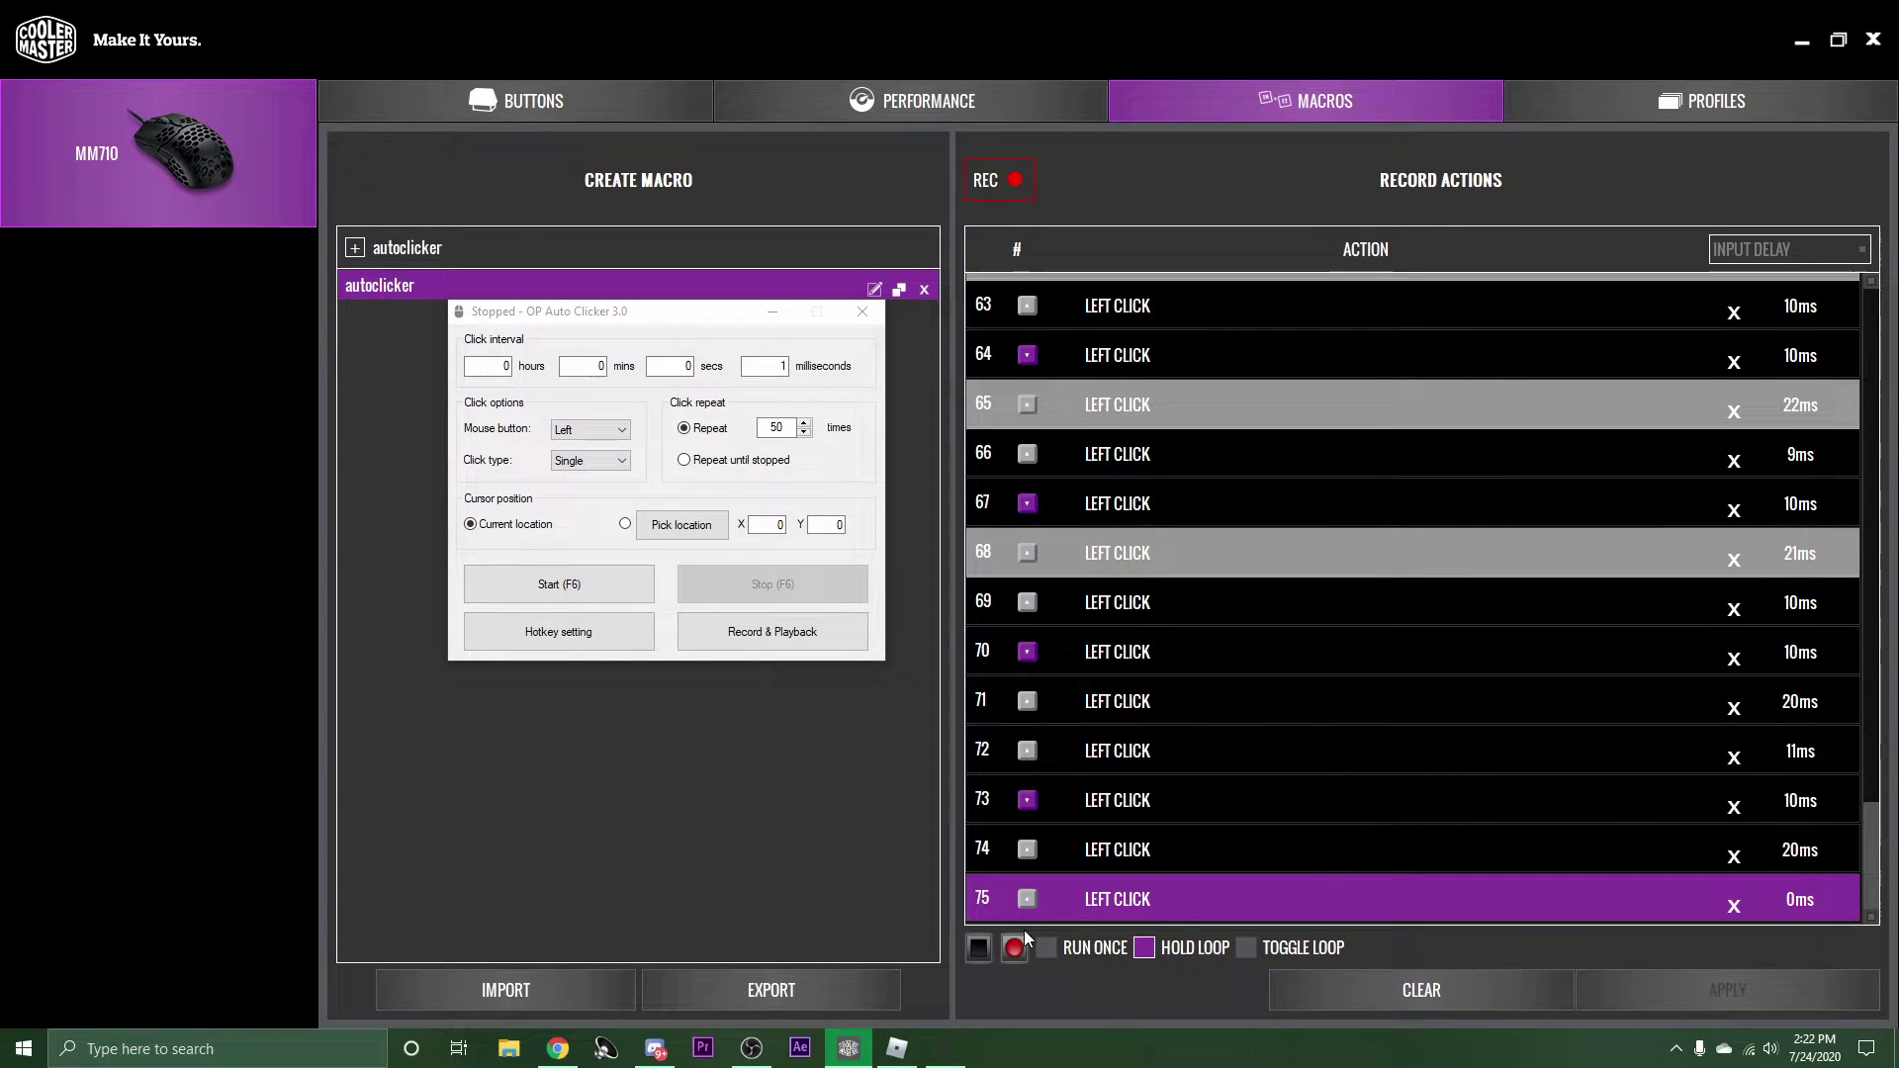
pyautogui.click(977, 947)
pyautogui.click(1681, 973)
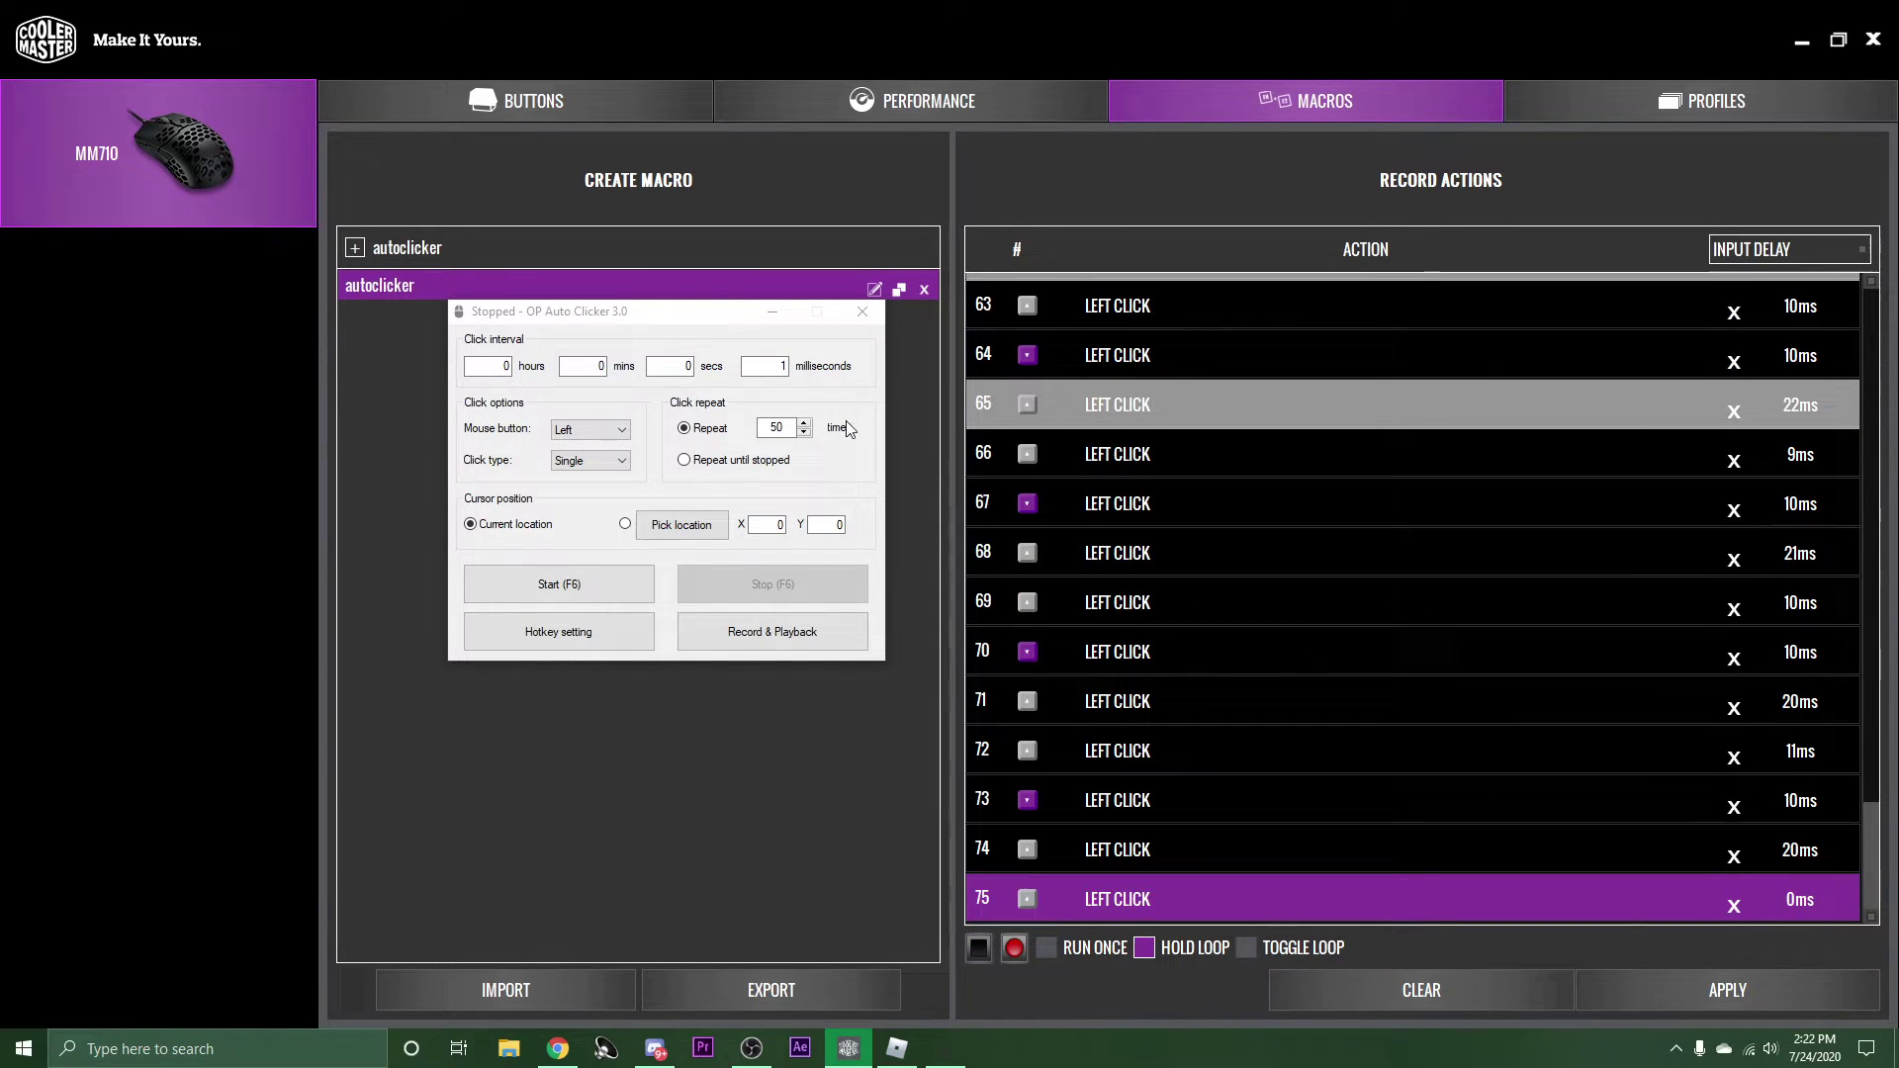
pyautogui.moveTo(624, 309); pyautogui.dragTo(535, 411)
pyautogui.click(429, 289)
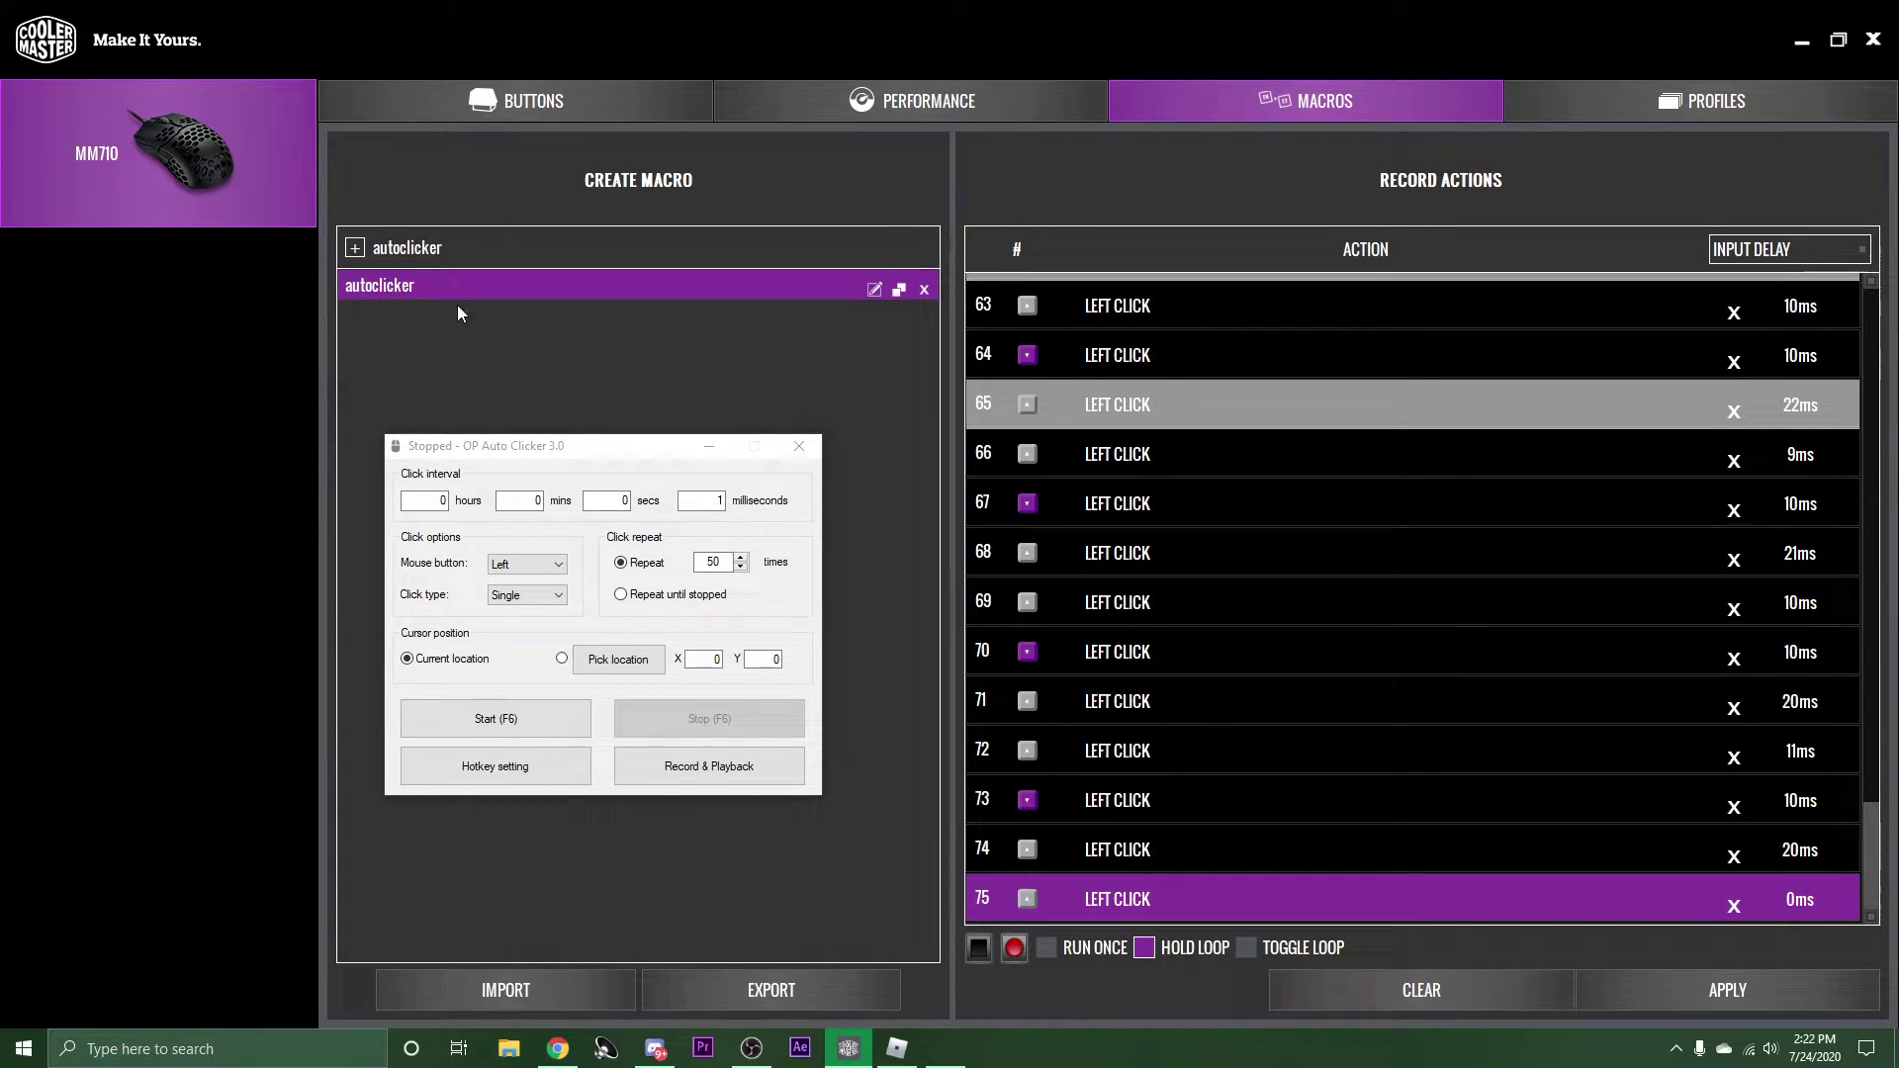
# - On the BUTTONS tab, replace the upper side button's Browser Forward with MACRO > autoclicker
pyautogui.click(535, 103)
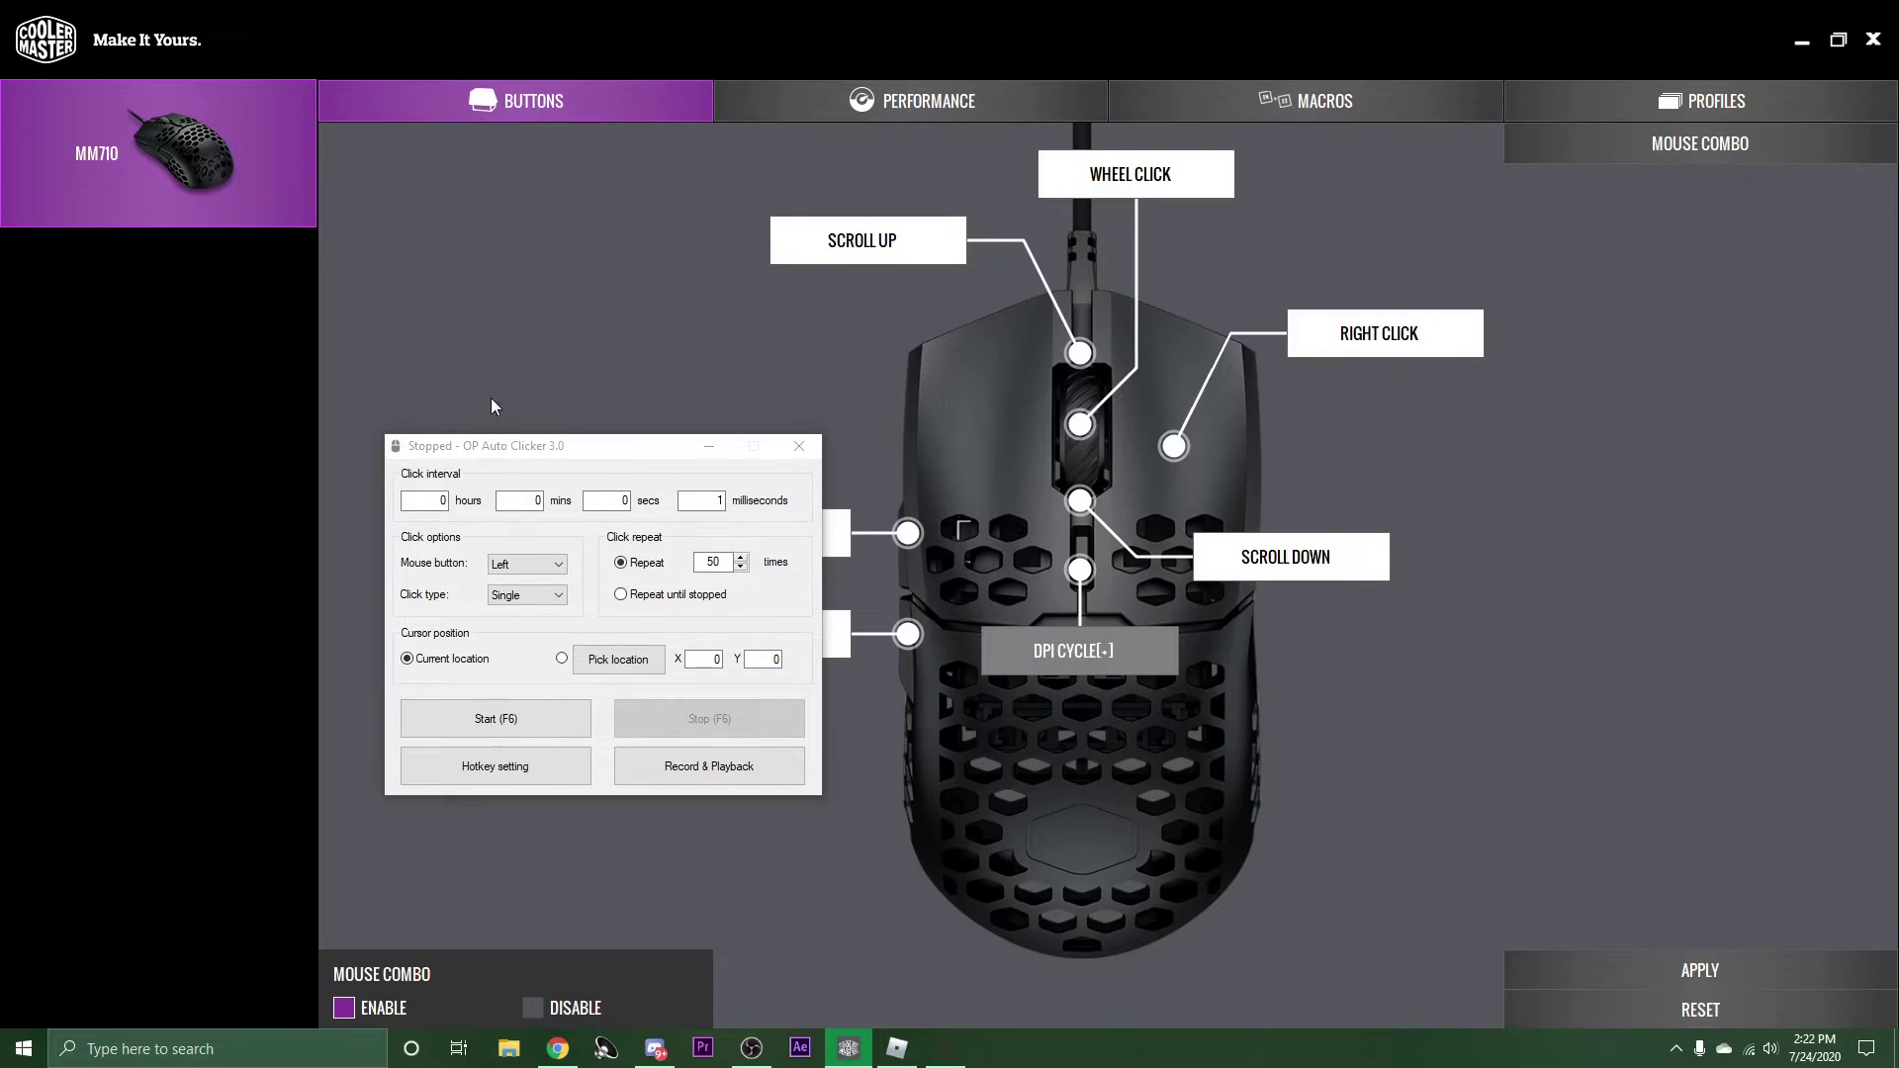
pyautogui.moveTo(568, 446); pyautogui.dragTo(1490, 441)
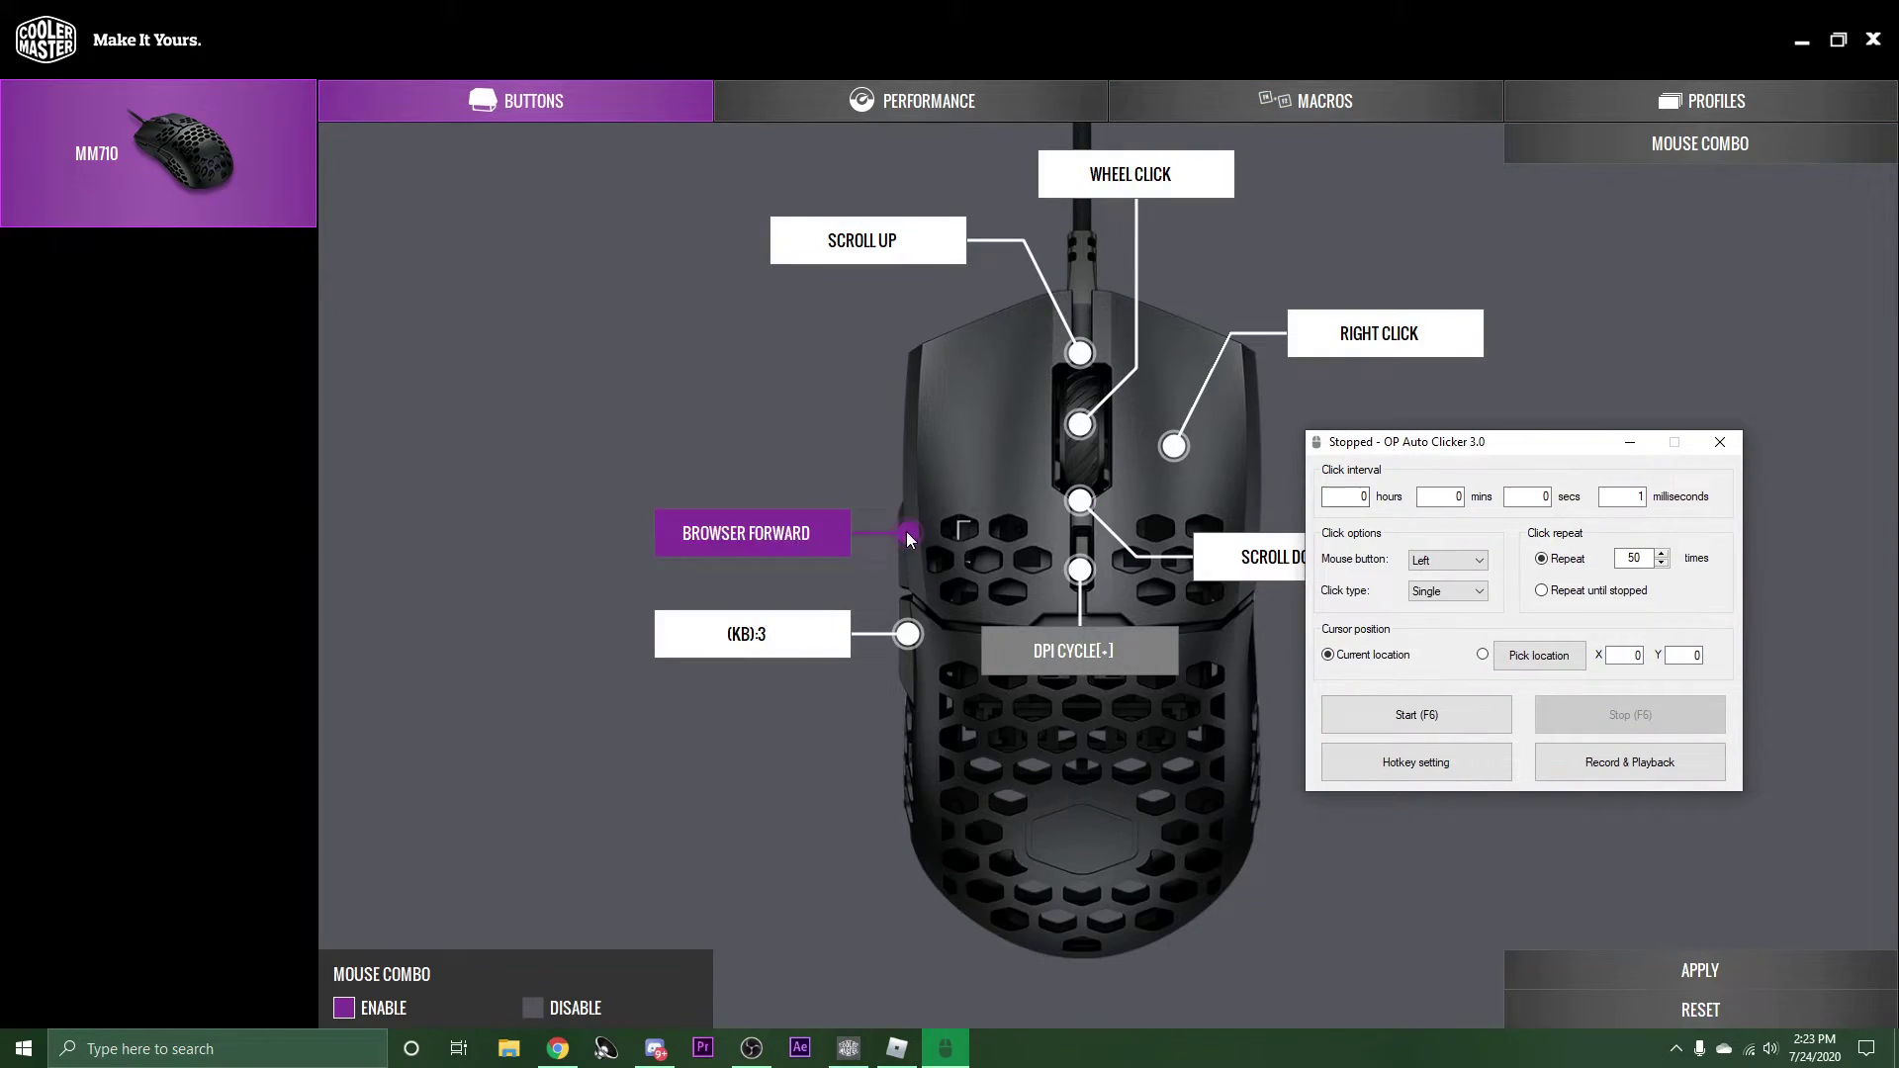
pyautogui.click(776, 538)
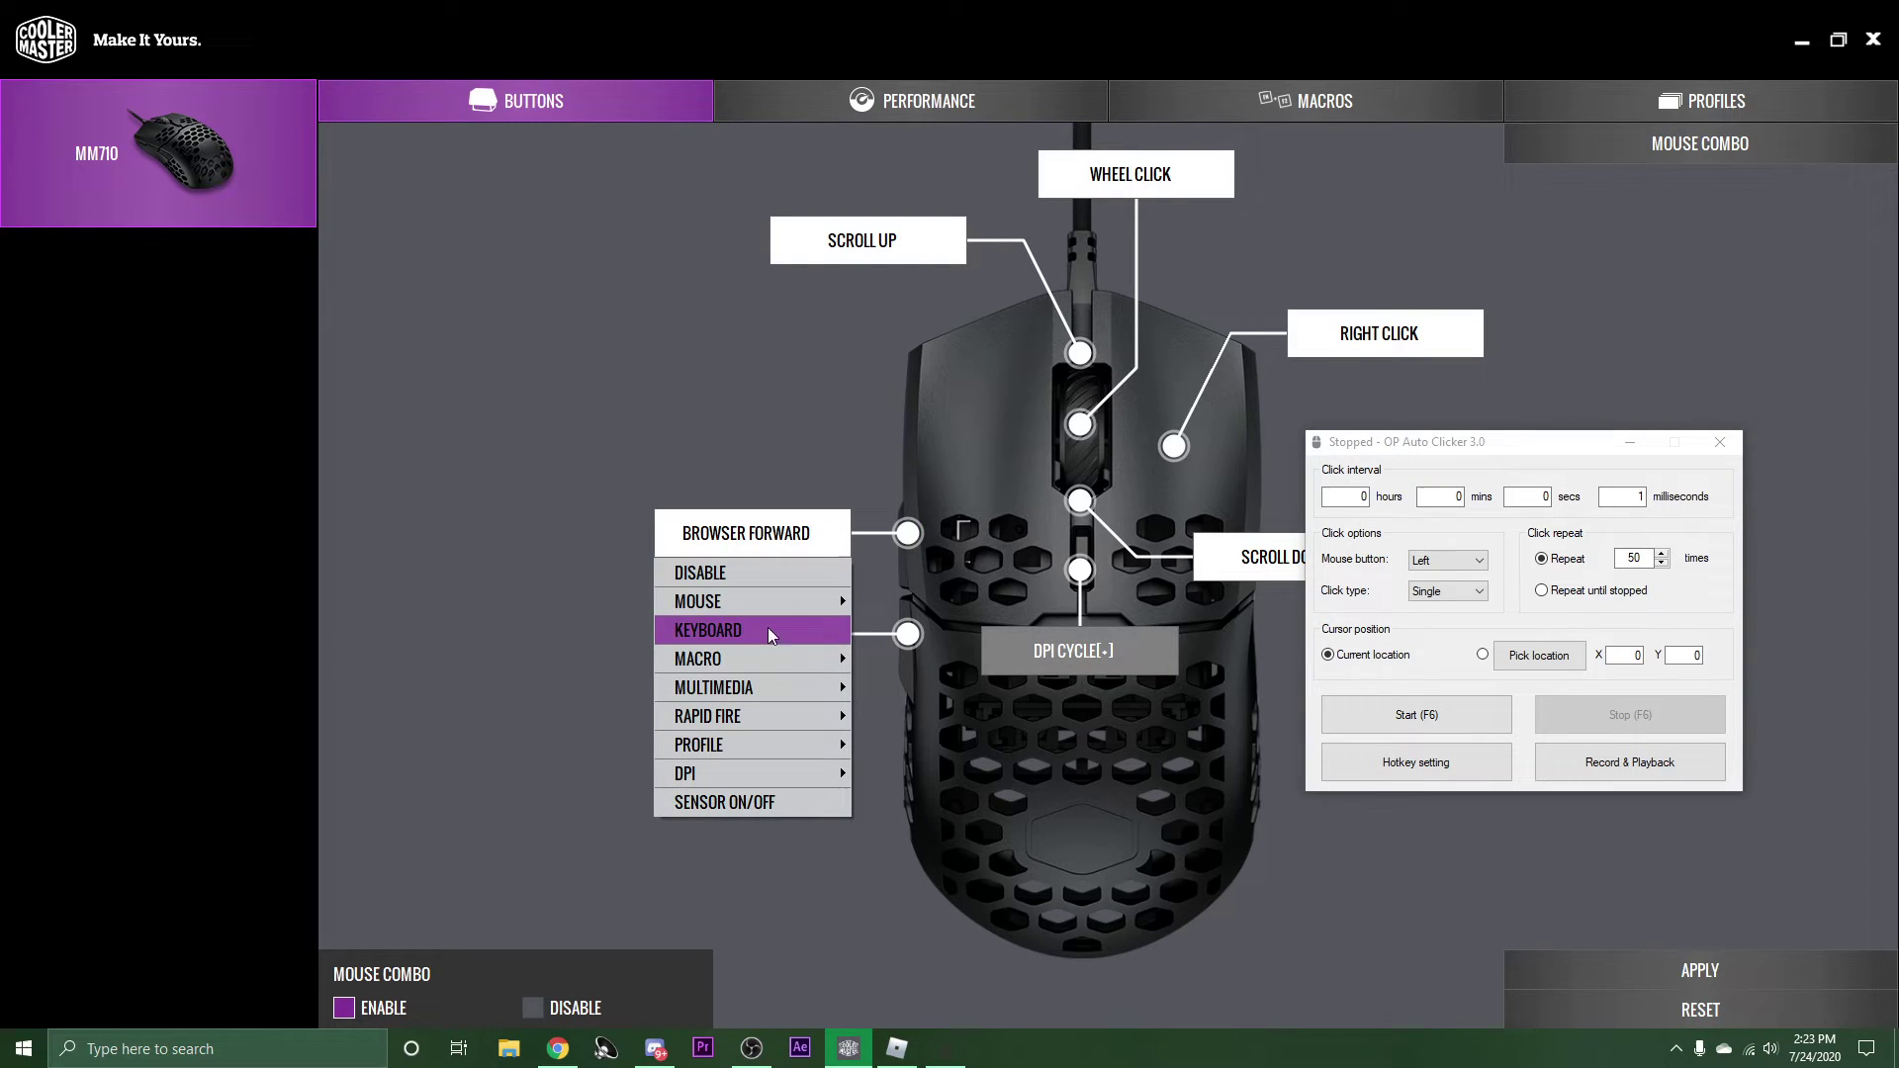
pyautogui.moveTo(752, 659)
pyautogui.click(906, 660)
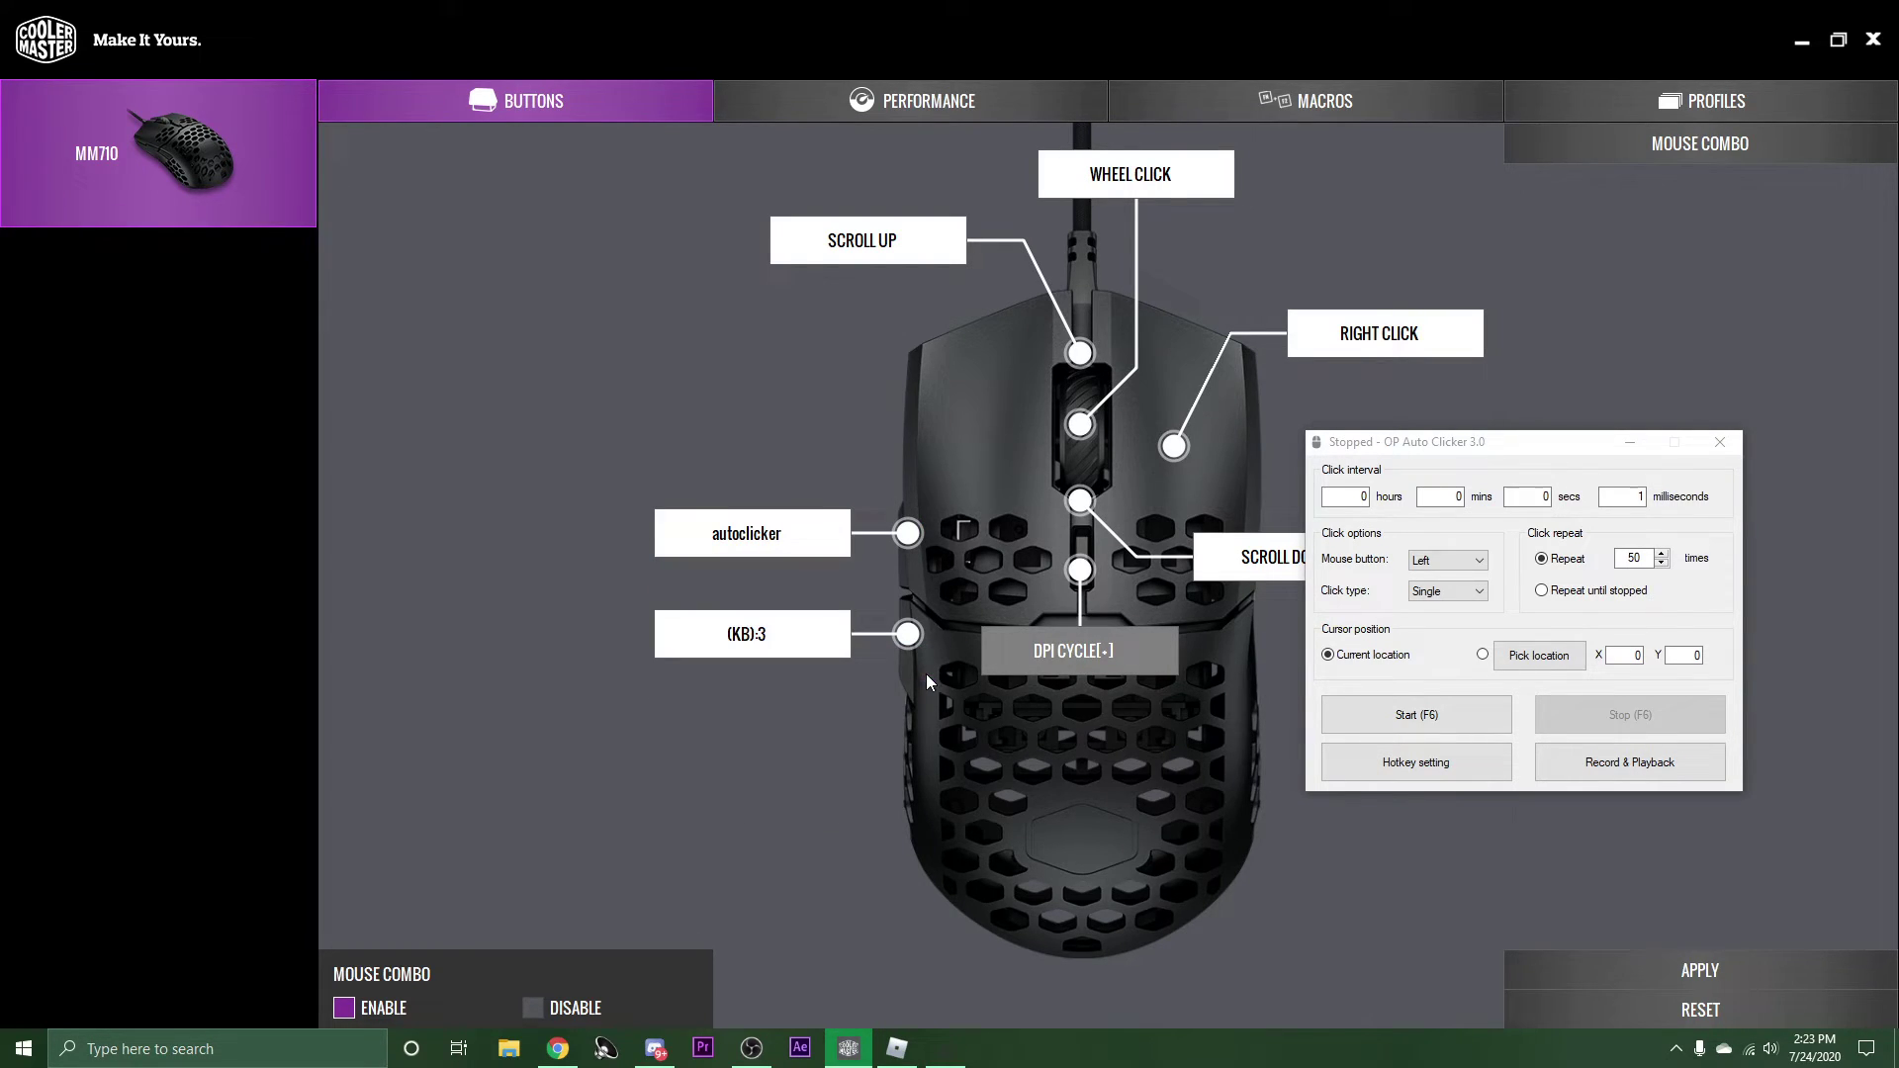
# - Switch to Roblox and resume the King of the Hill match
pyautogui.hotkey('alt', 'Tab')
pyautogui.hotkey('alt', 'Tab')
pyautogui.hotkey('alt', 'Tab')
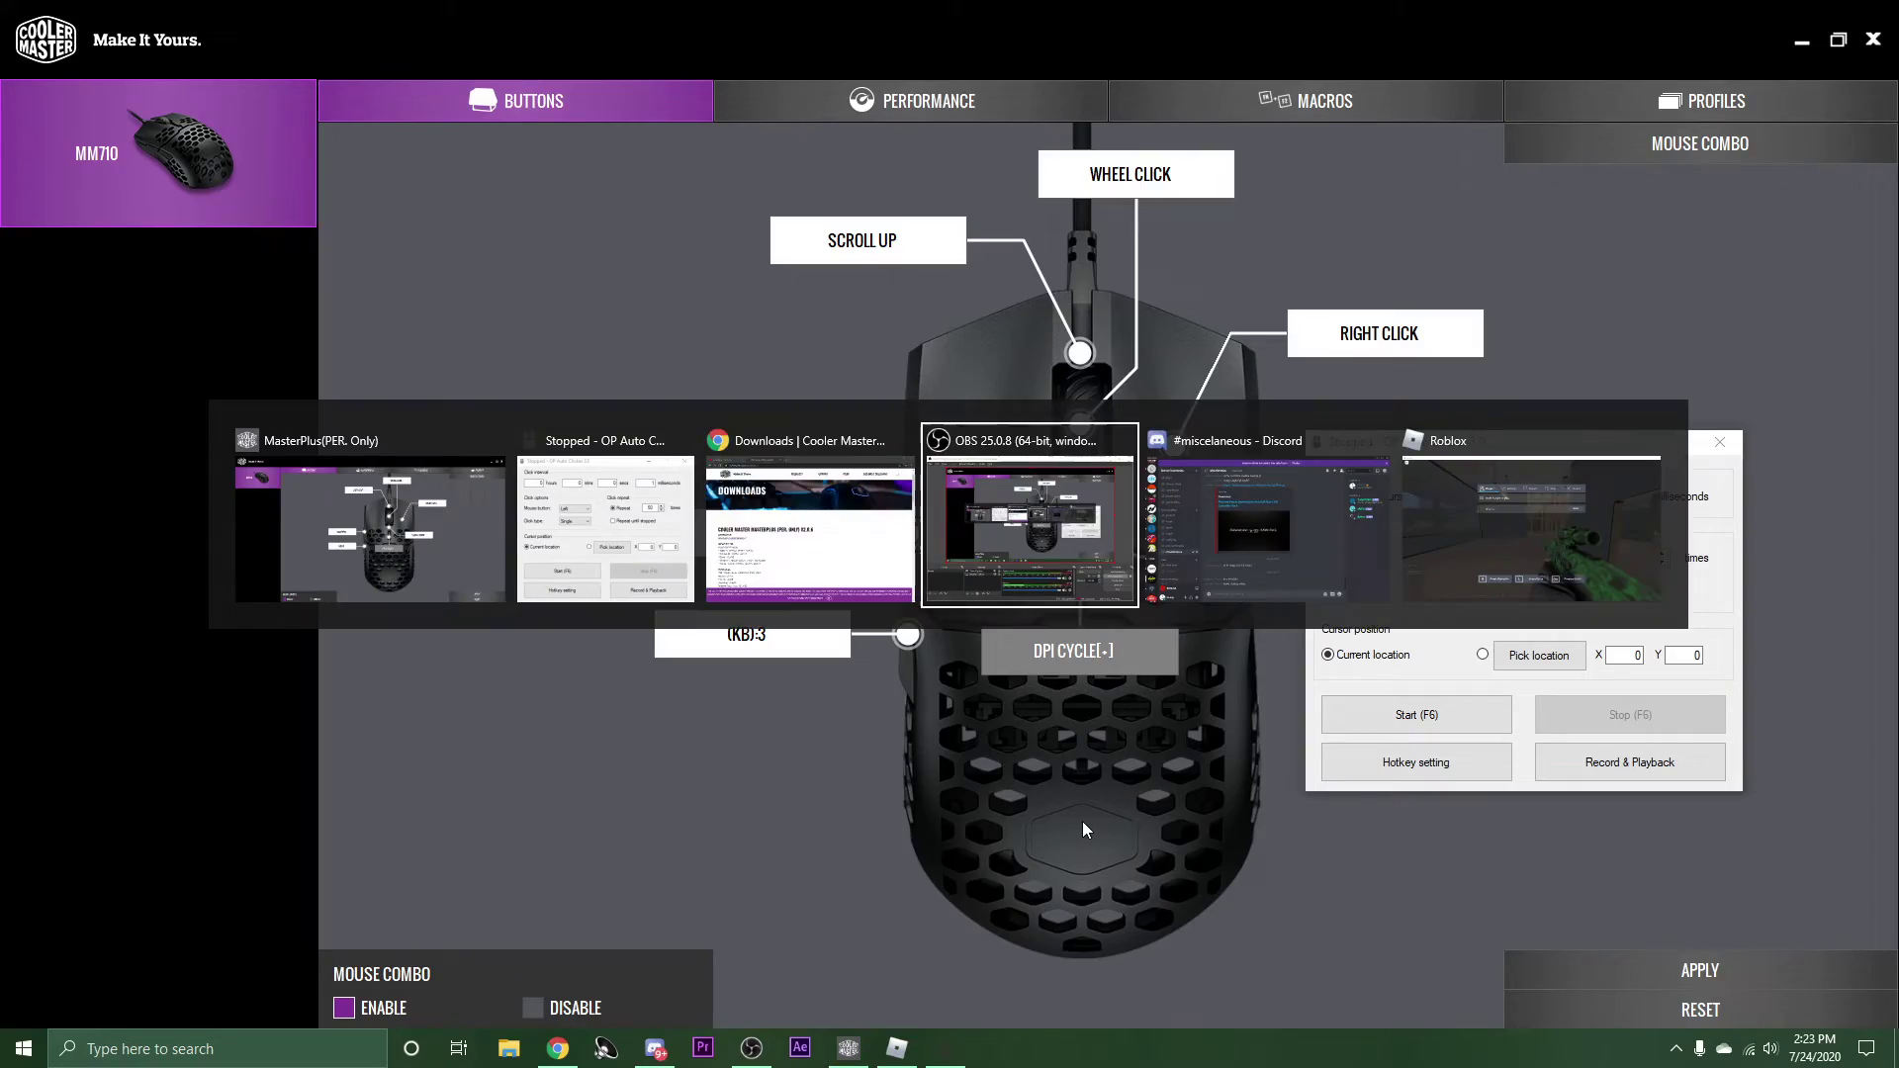
pyautogui.hotkey('alt', 'Tab')
pyautogui.hotkey('alt', 'Tab')
pyautogui.press('Escape')
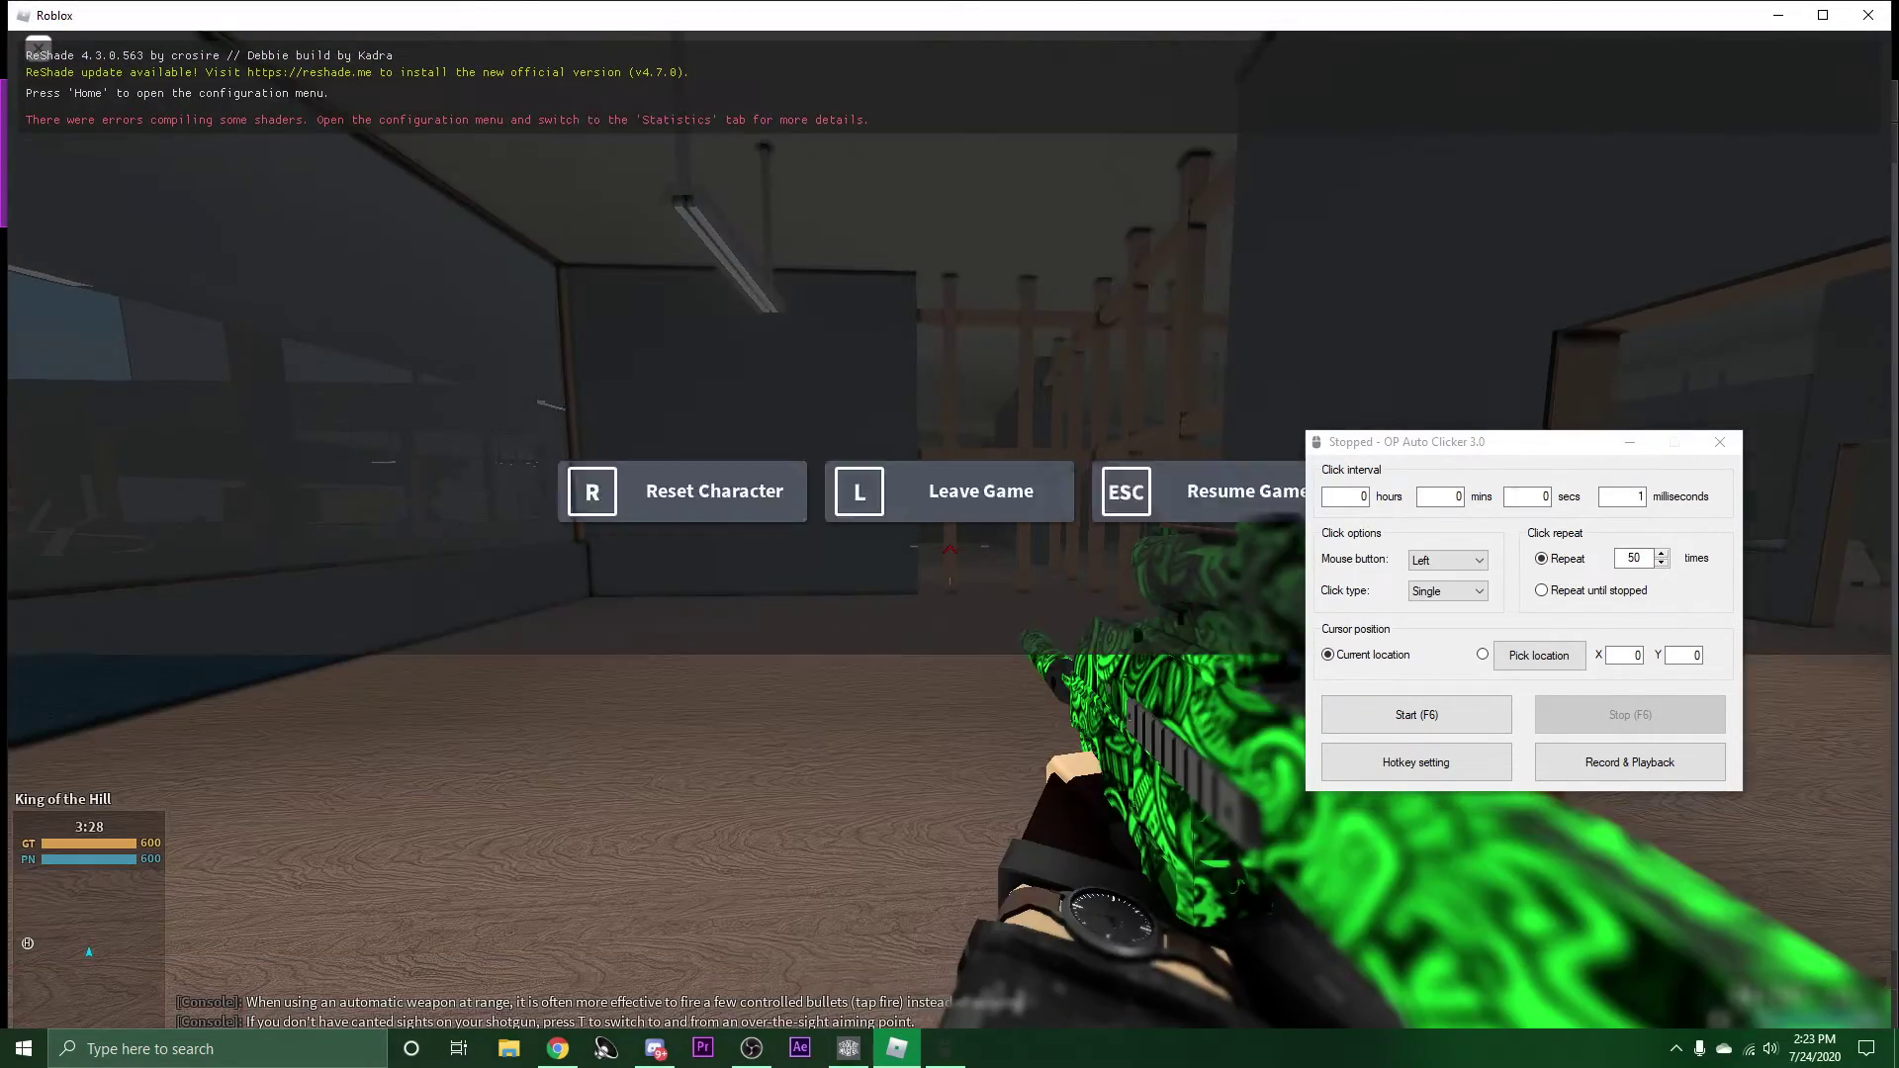
# - Walk the player around and fire the gun to test the autoclicker macro
pyautogui.press('w')
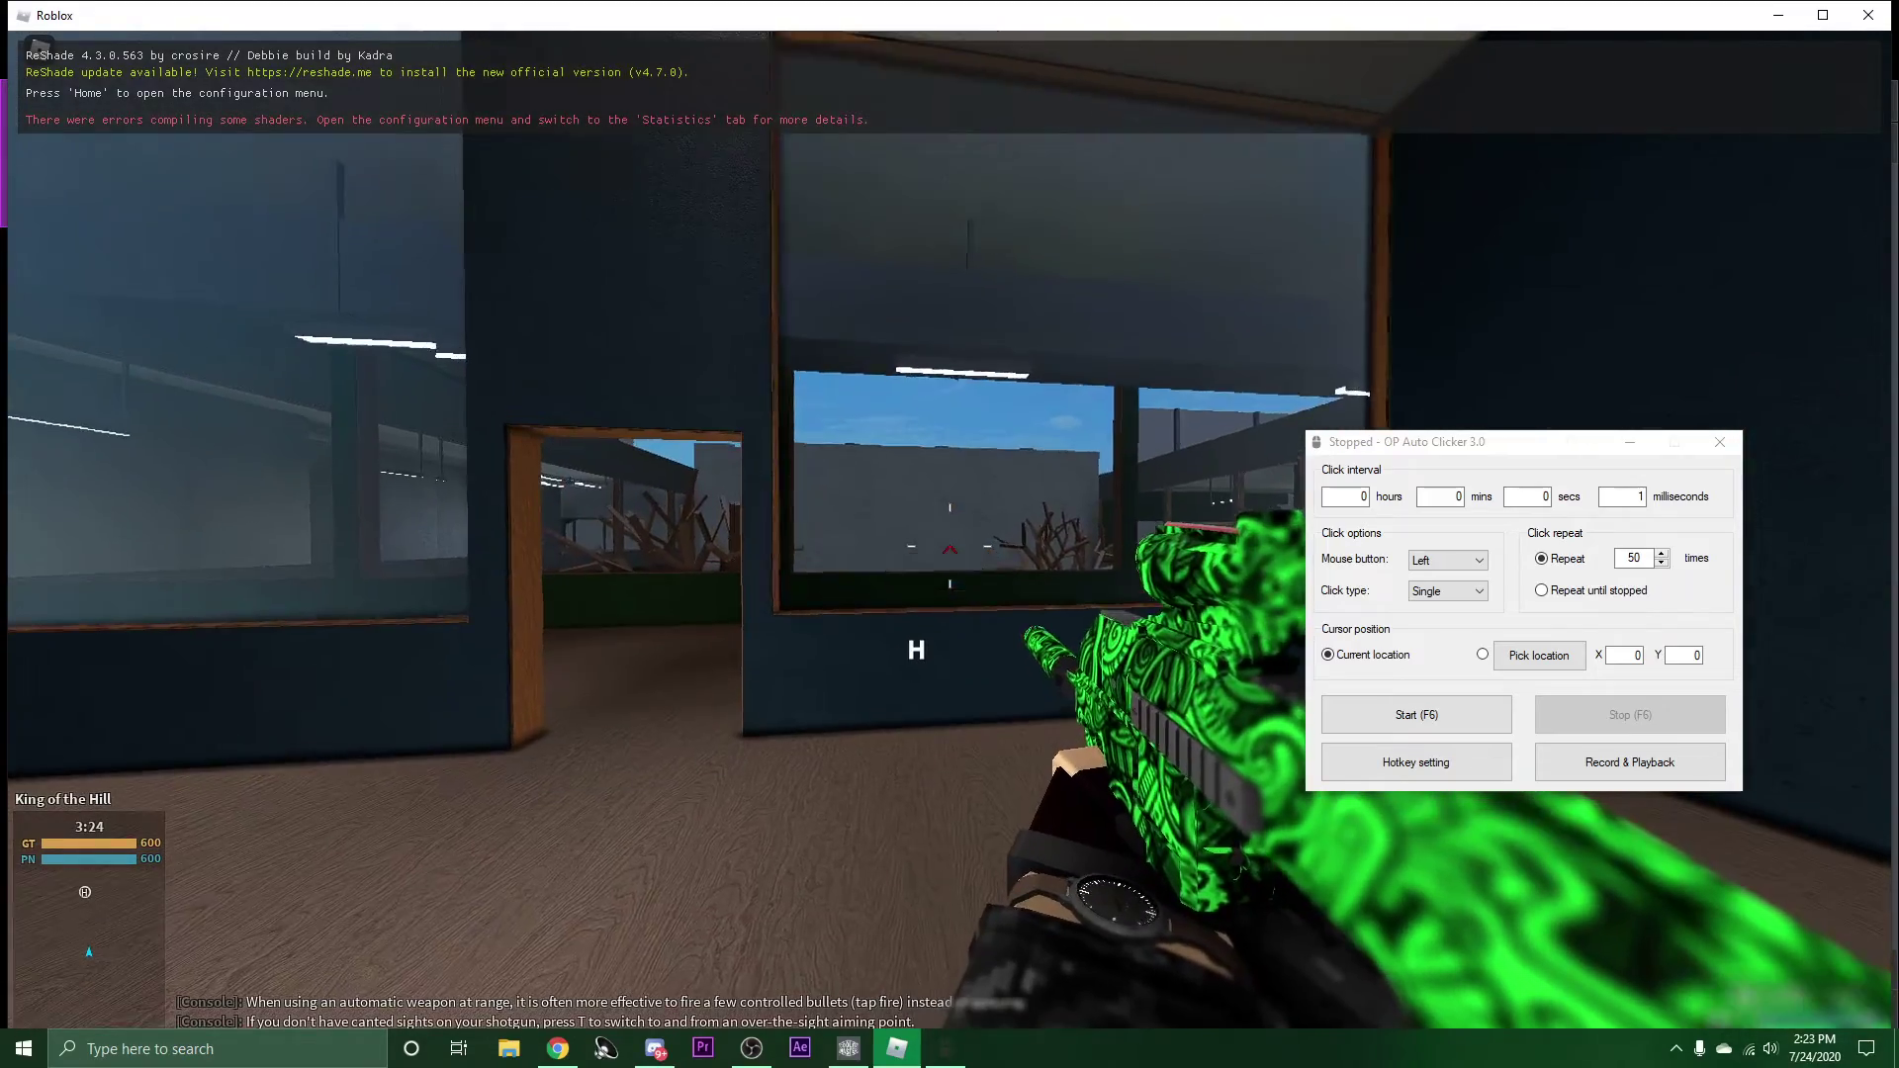
pyautogui.click(951, 546)
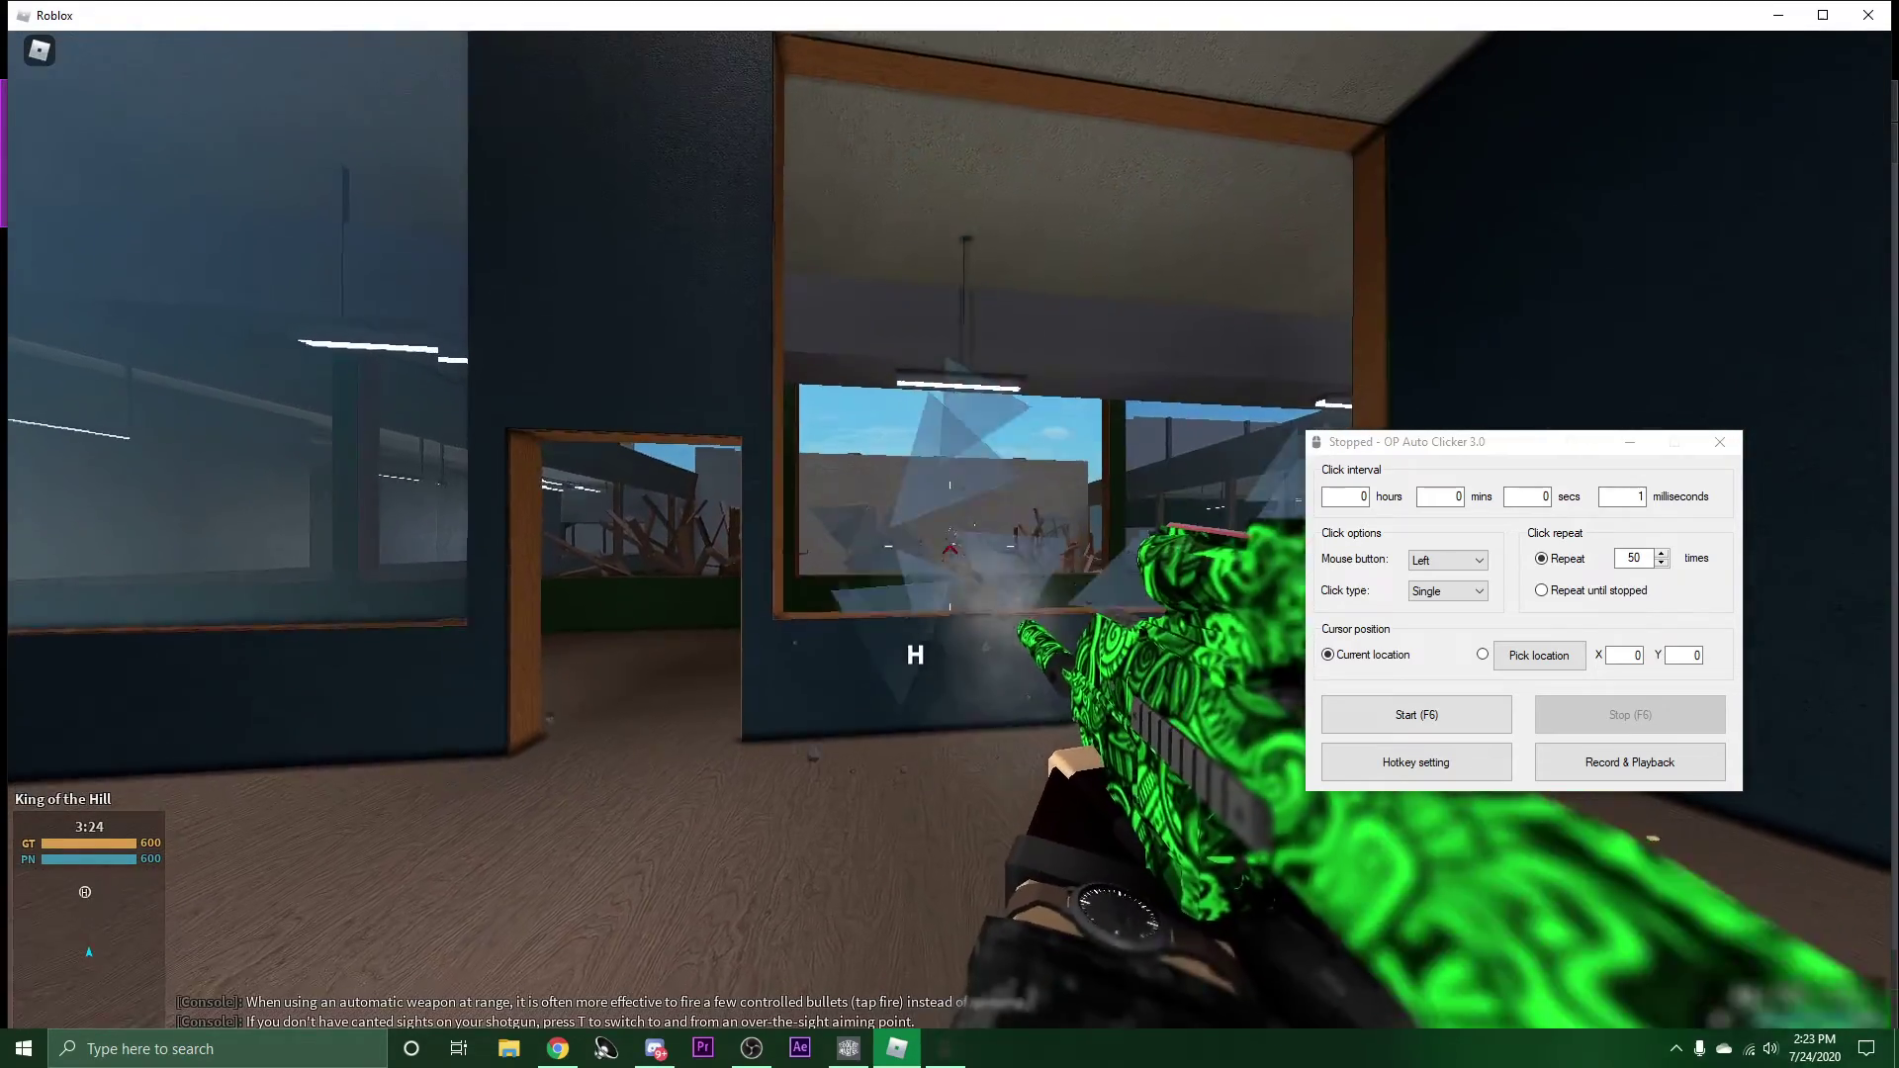
pyautogui.press('F11')
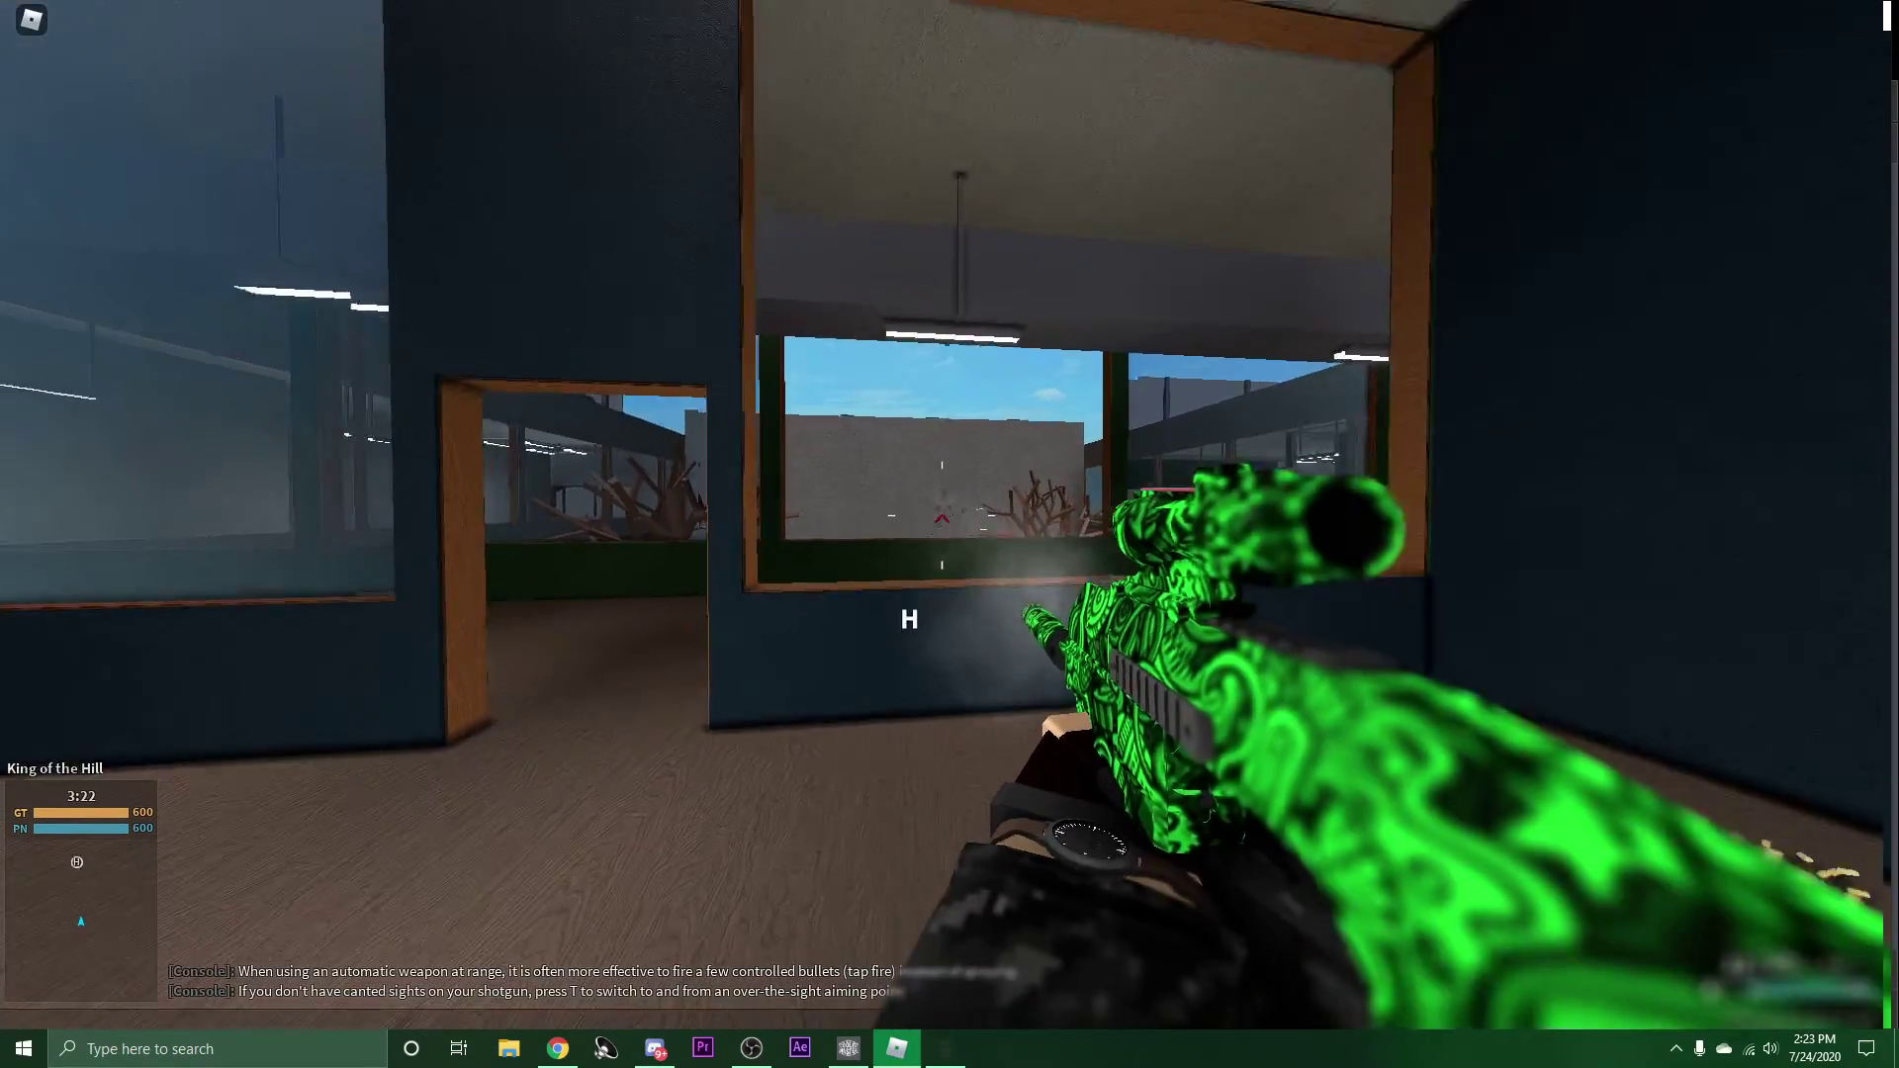
pyautogui.press('w')
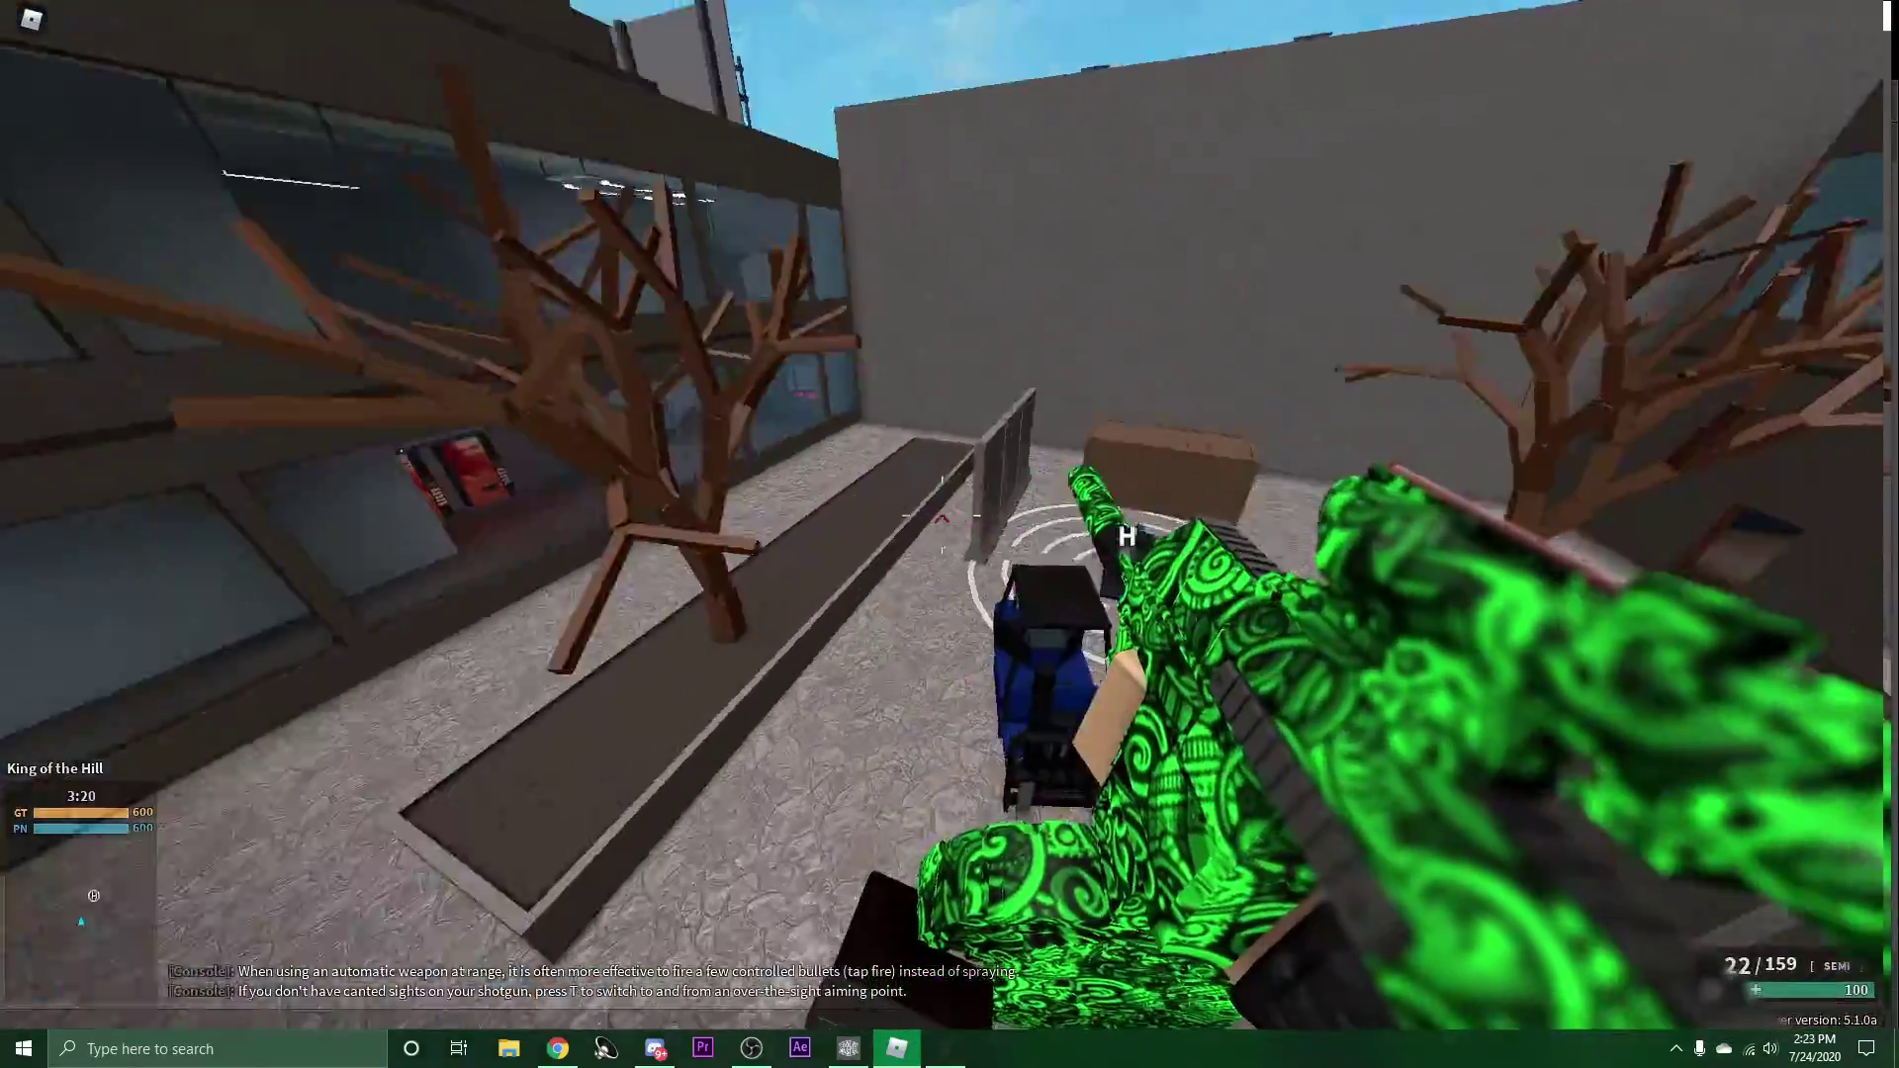
pyautogui.press('w')
pyautogui.press('w')
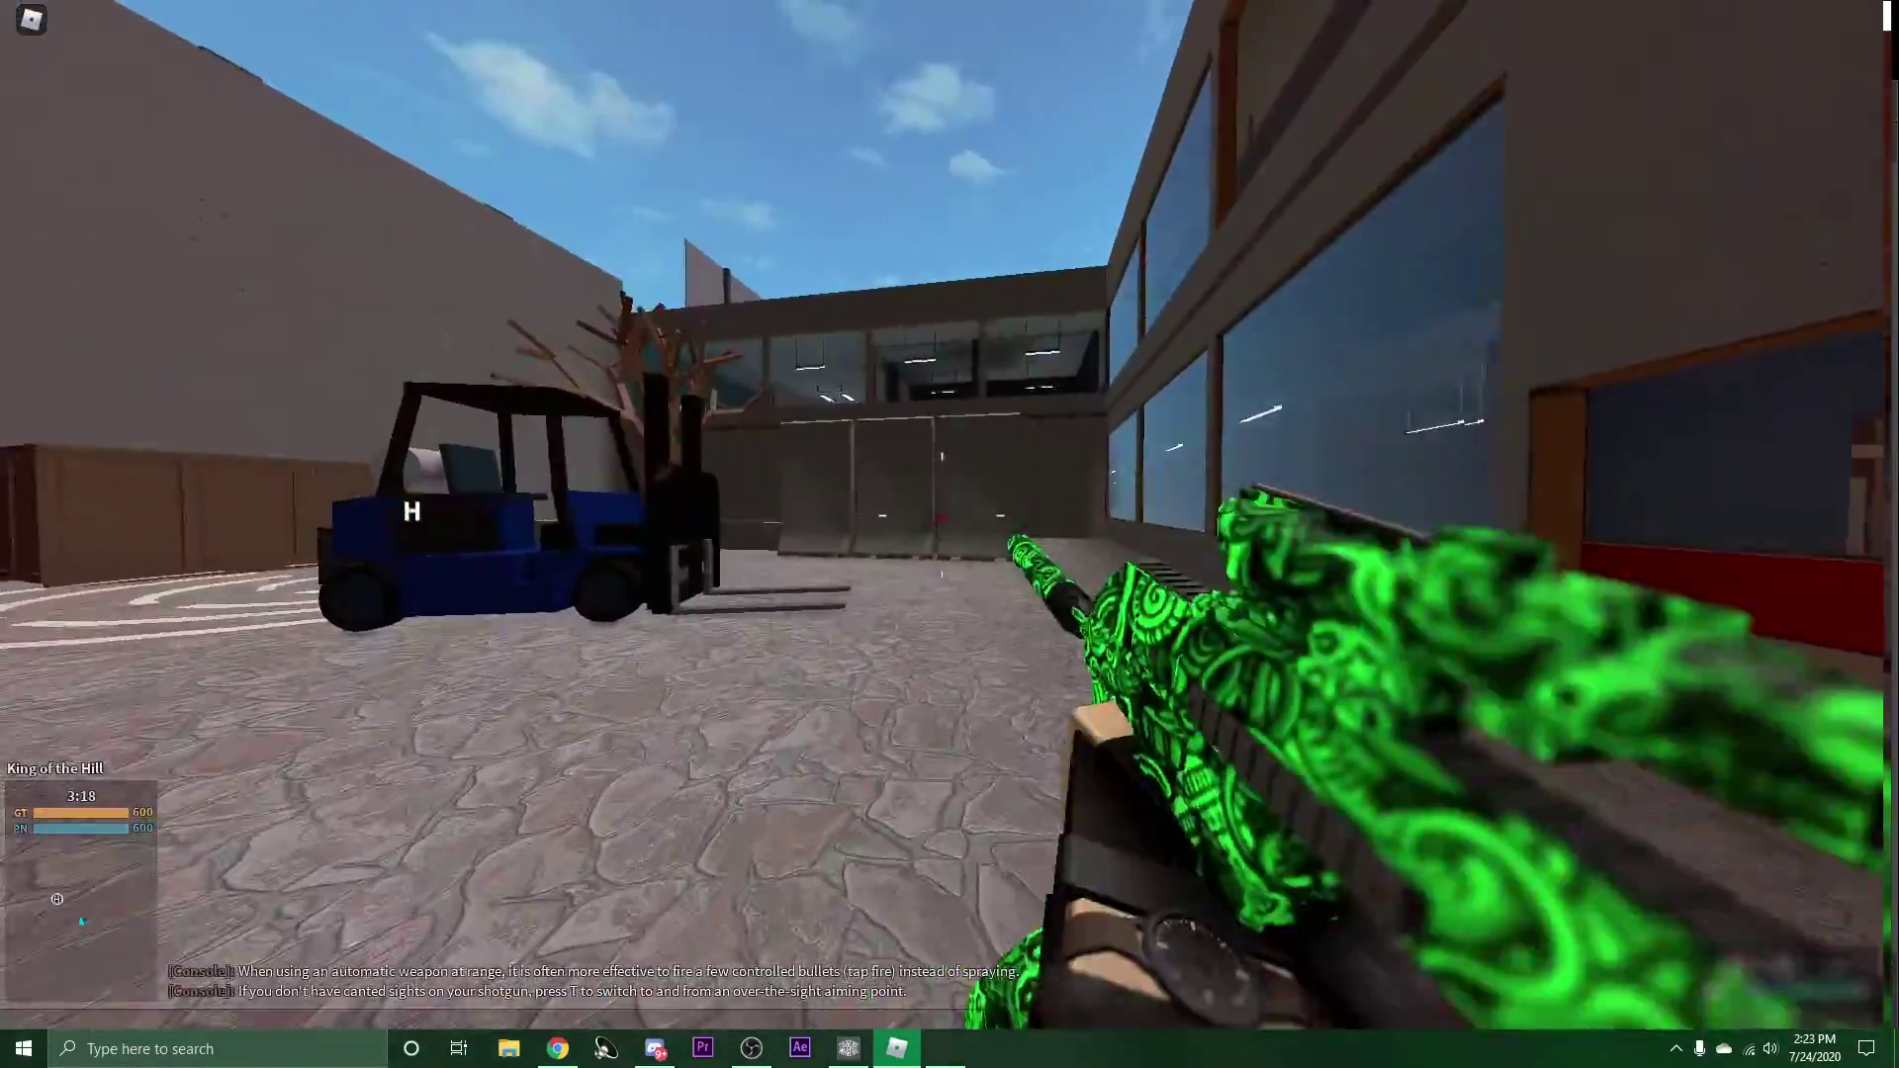